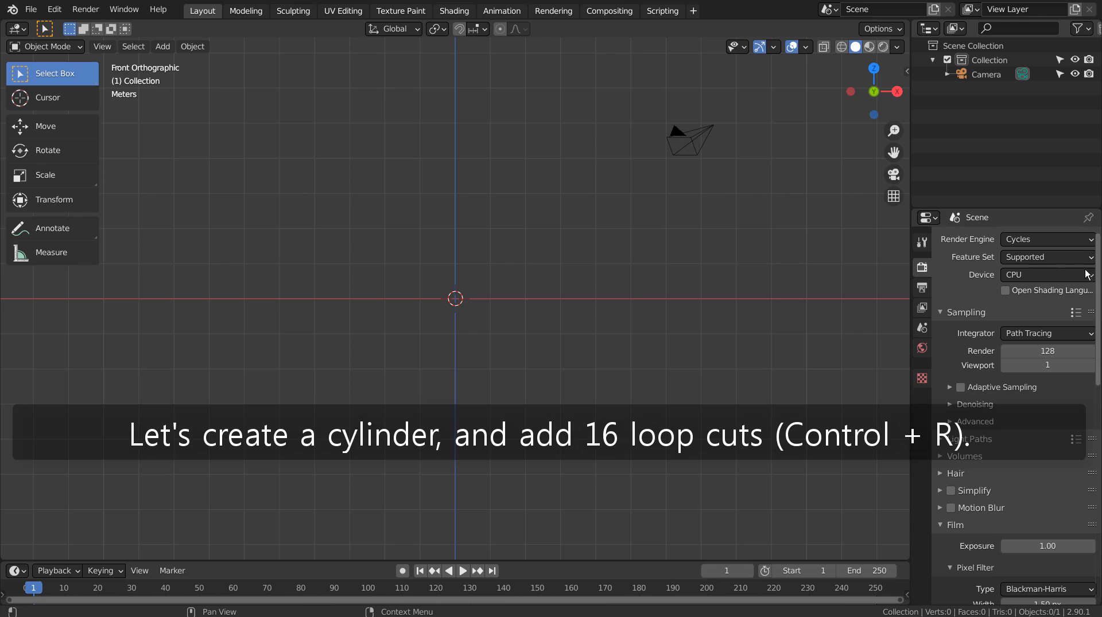
Add a cylinder mesh at the scene's origin.
left_click(462, 261)
key("shift+a")
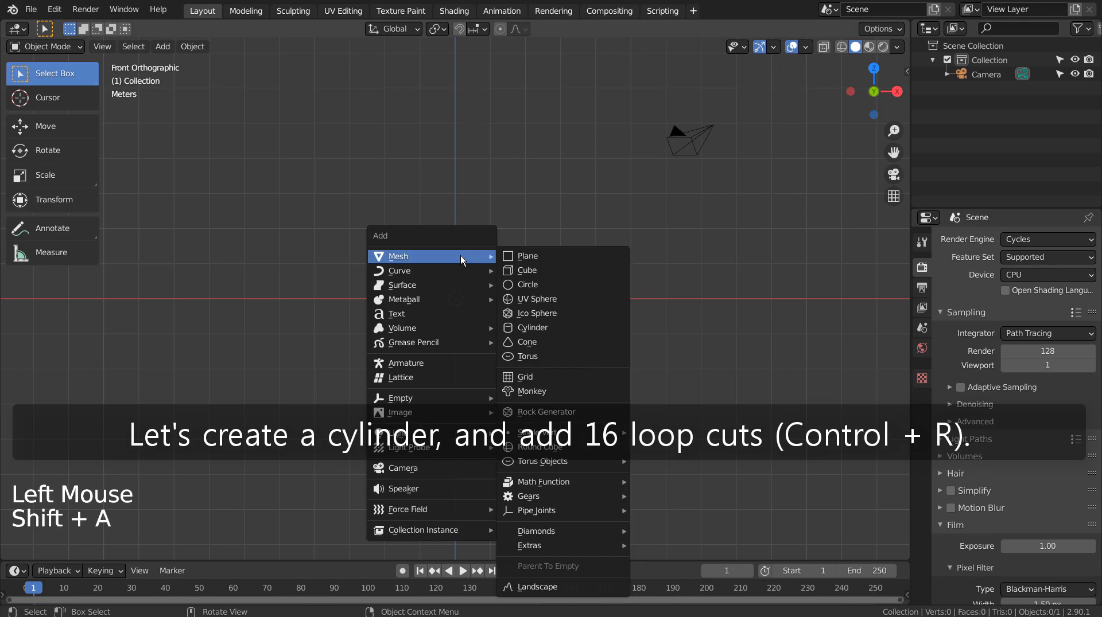
left_click(545, 331)
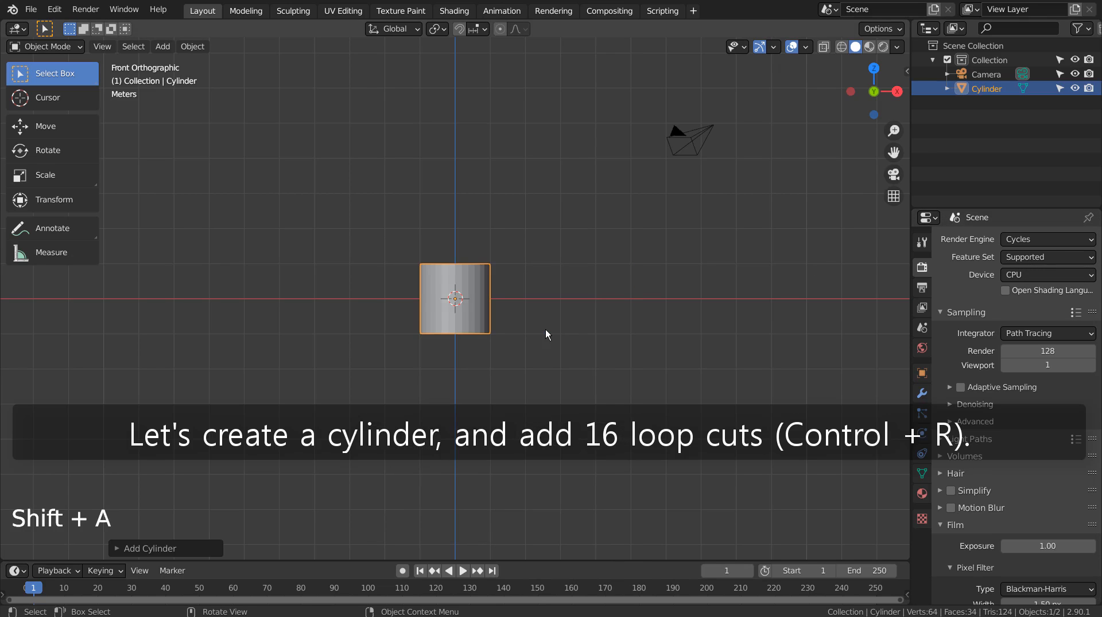
Enter Edit Mode and add 32 evenly spaced horizontal loop cuts around the cylinder's side.
scroll(548, 335, "up", 3)
key("Tab")
key("ctrl+r")
double_click(493, 321)
left_click(155, 549)
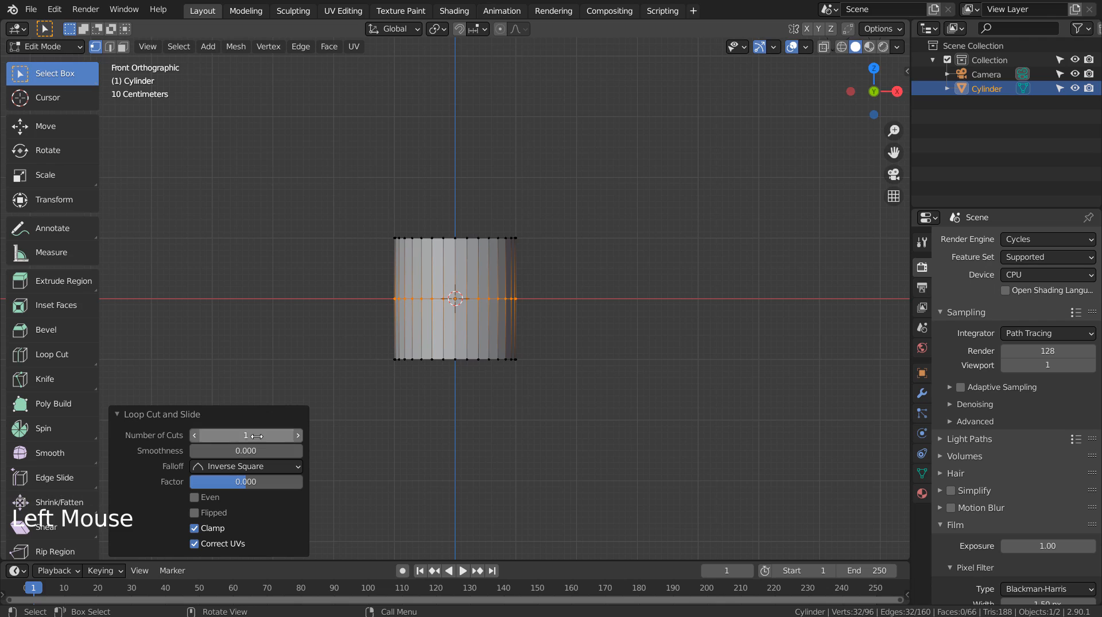
type("32")
key("Return")
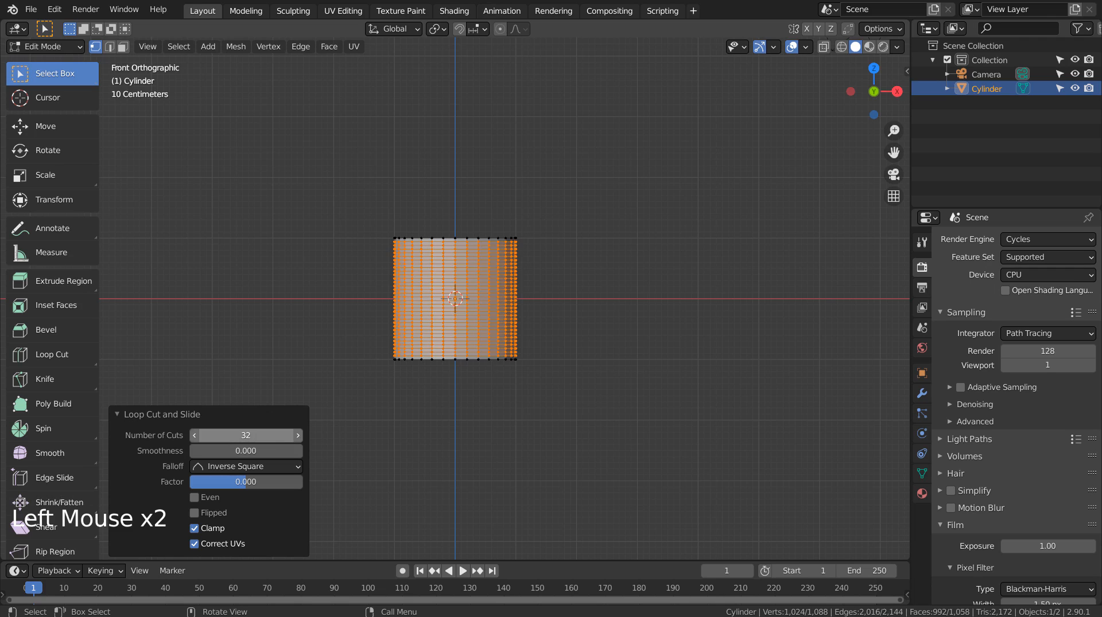
Set the number of loop cuts on the cylinder to 16.
scroll(479, 360, "up", 5)
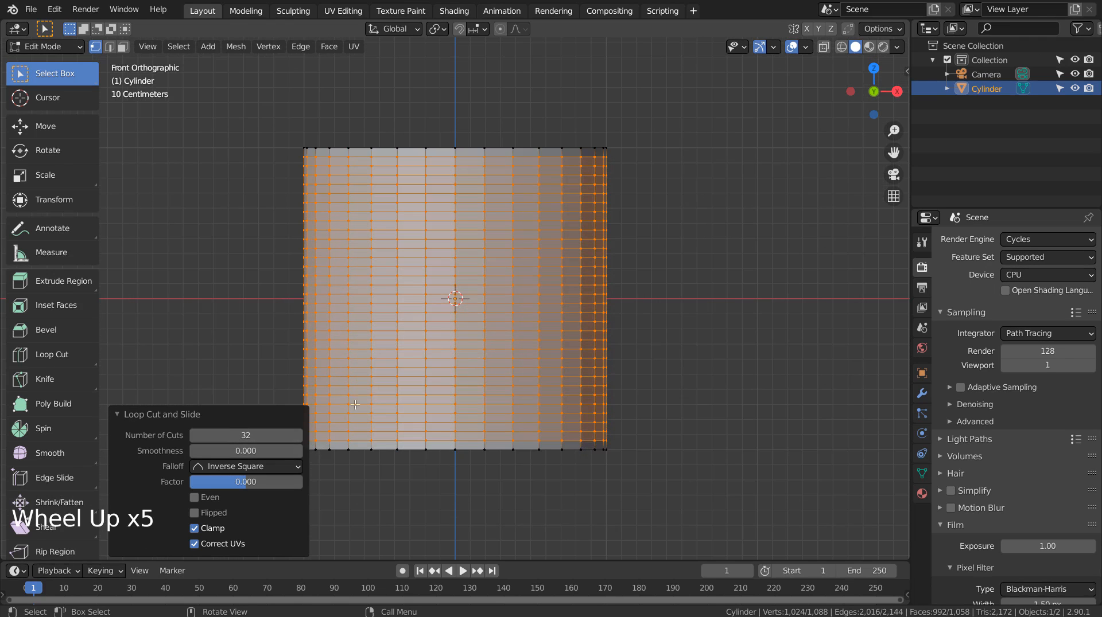
left_click(266, 436)
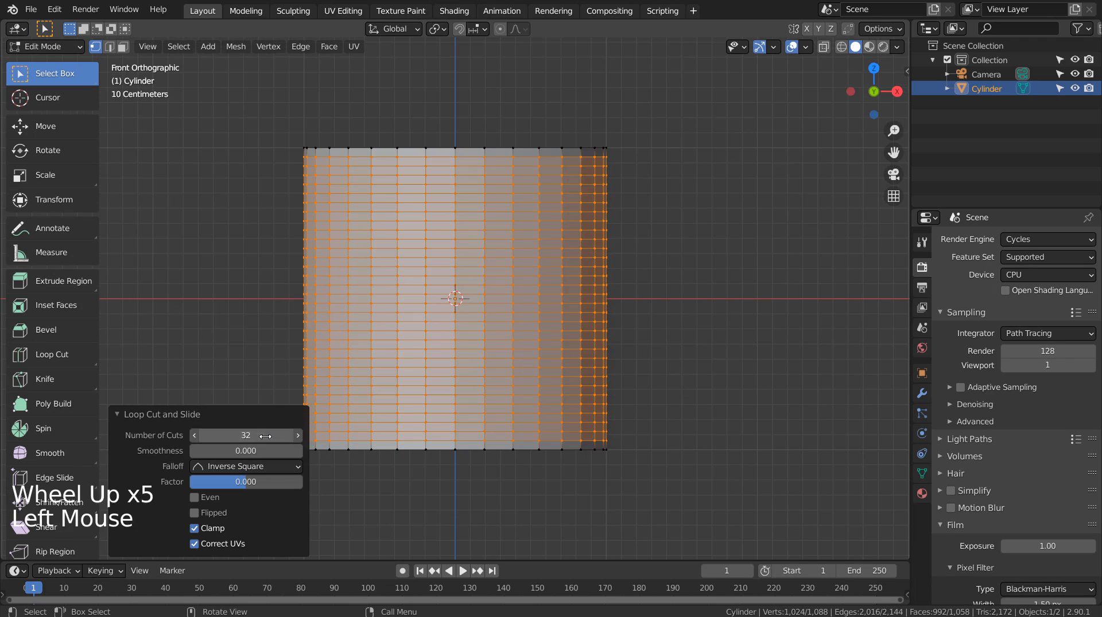
type("16")
key("Return")
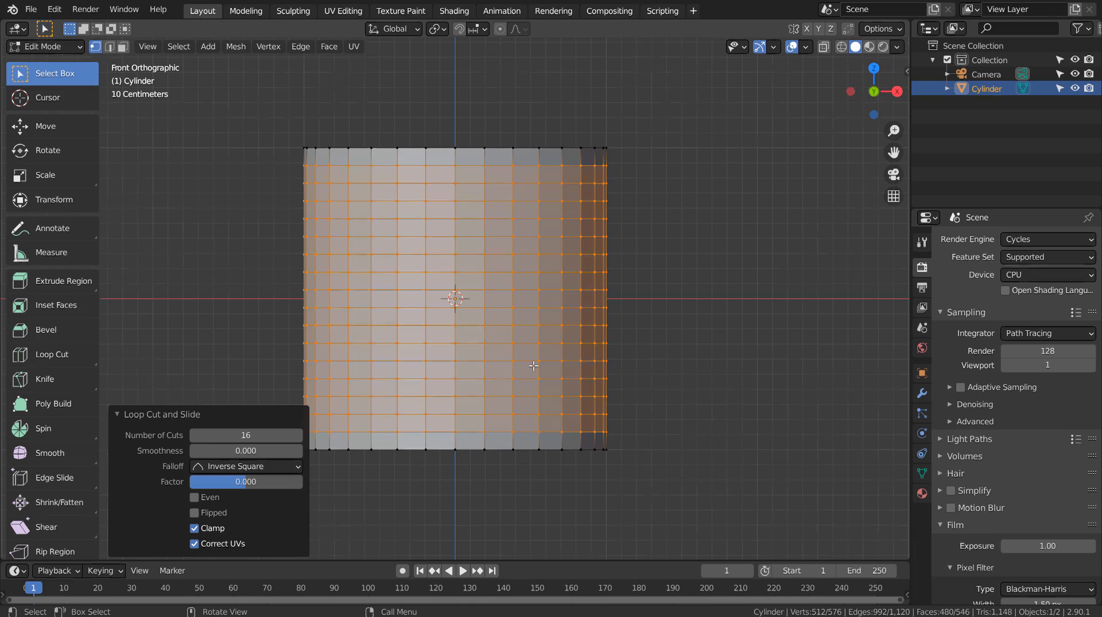
middle_click_drag(533, 366, 512, 372)
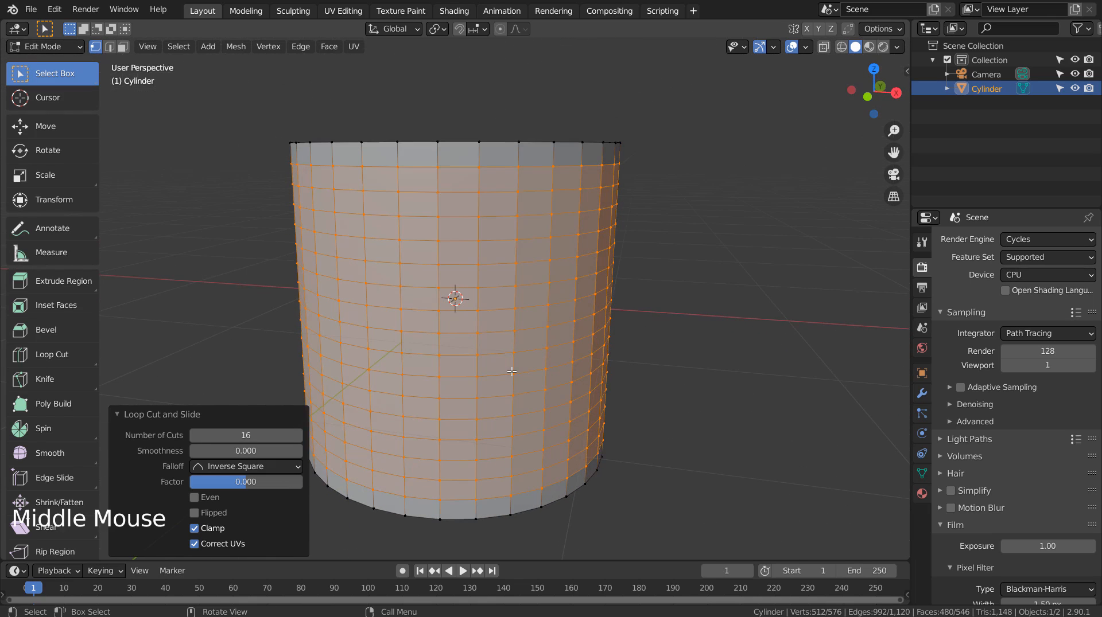
key("KP_1")
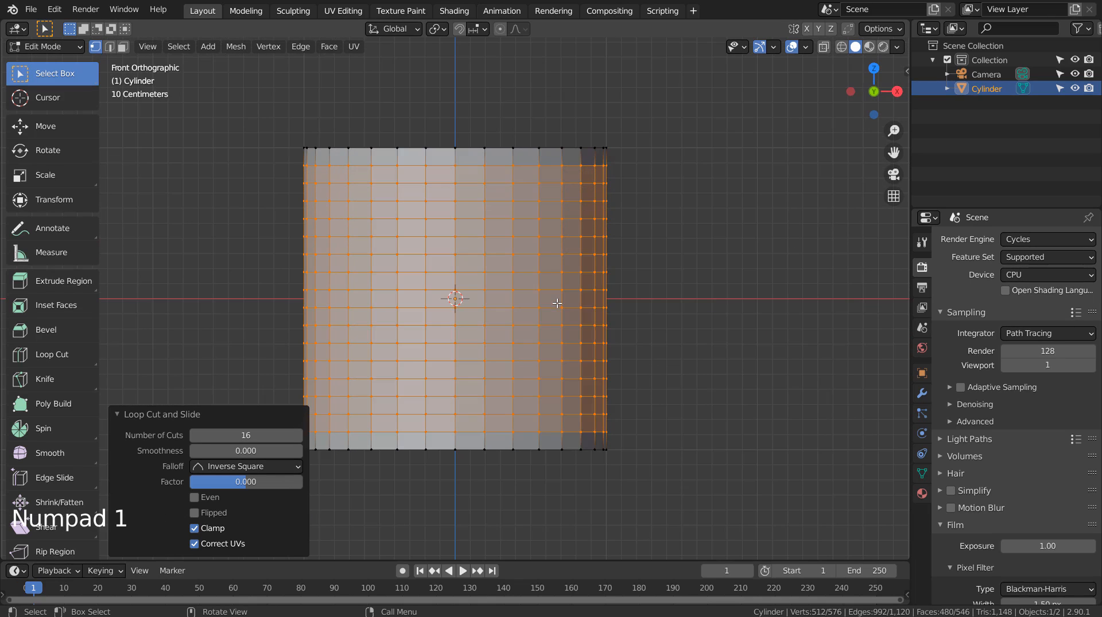
Select the cylinder's top and bottom cap faces in face mode and hide them.
middle_click_drag(625, 339, 620, 379)
key("3")
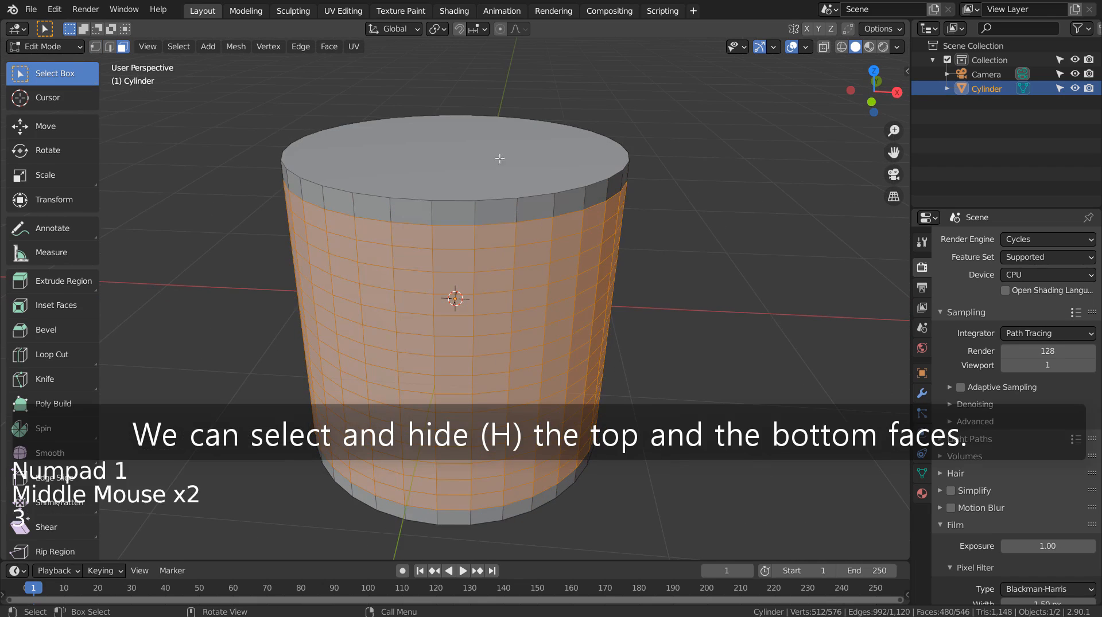
left_click(501, 158)
middle_click_drag(566, 335, 591, 224)
left_click(619, 385, "shift")
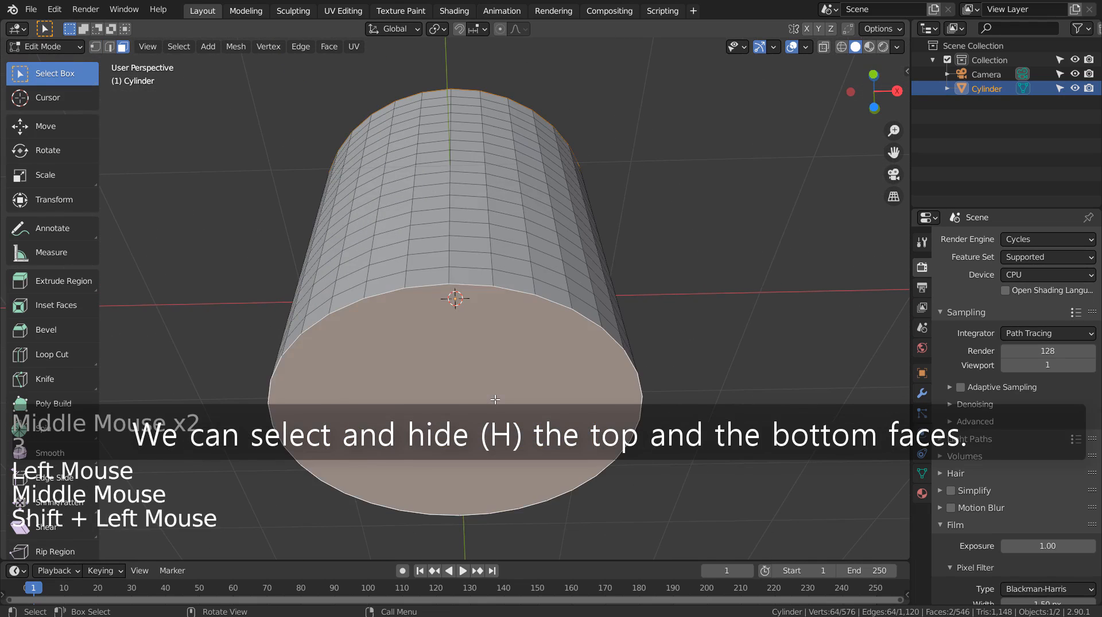
key("h")
Randomly select 15% of the cylinder's side faces.
middle_click(622, 388)
middle_click_drag(621, 388, 548, 338)
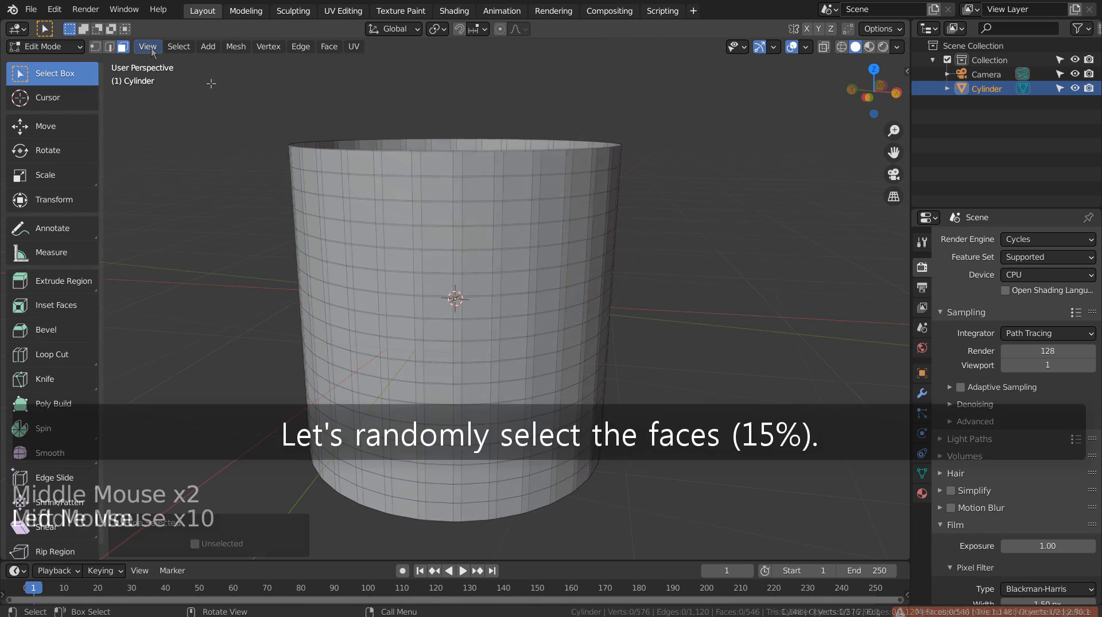
left_click(179, 48)
mouse_move(209, 231)
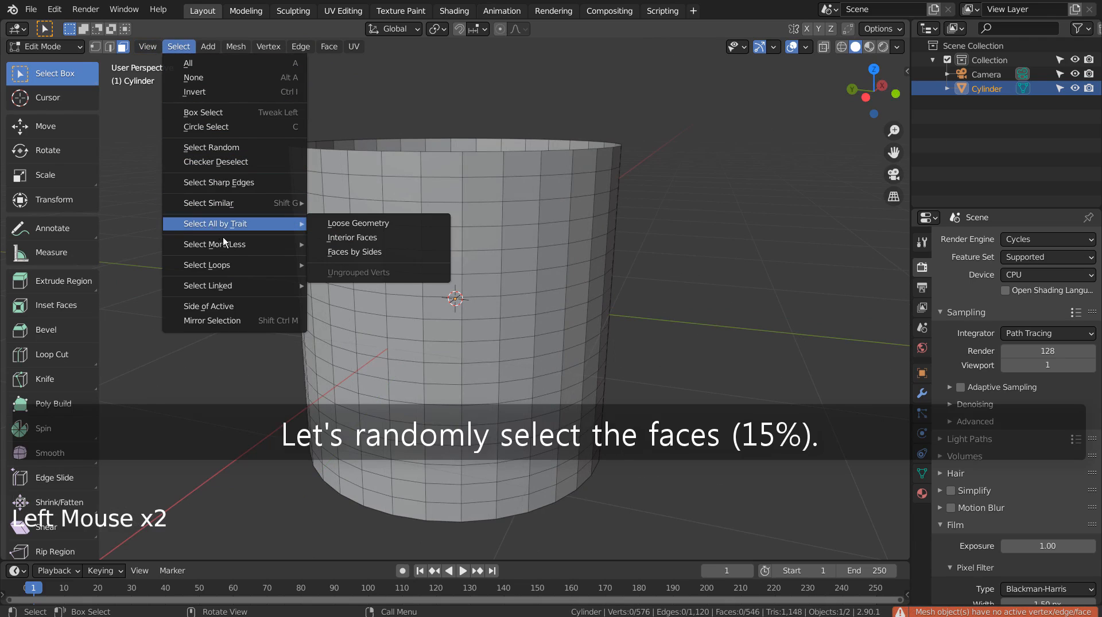
left_click(238, 151)
left_click_drag(232, 518, 195, 518)
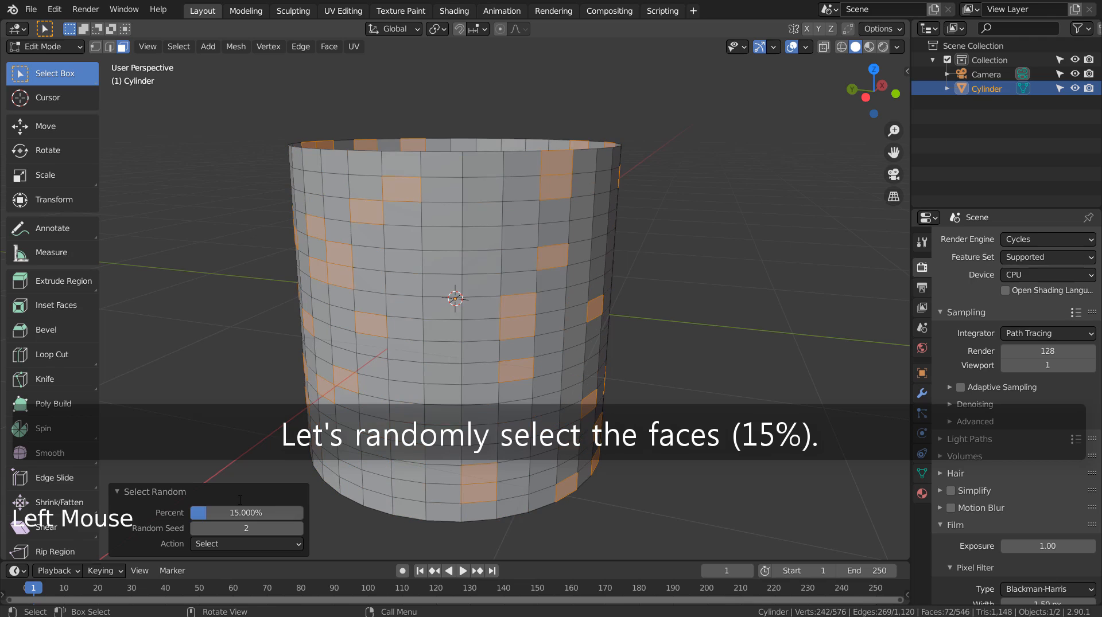
Extrude the selected faces along their normals by about 2.27 m and clear the selection.
scroll(632, 352, "down", 4)
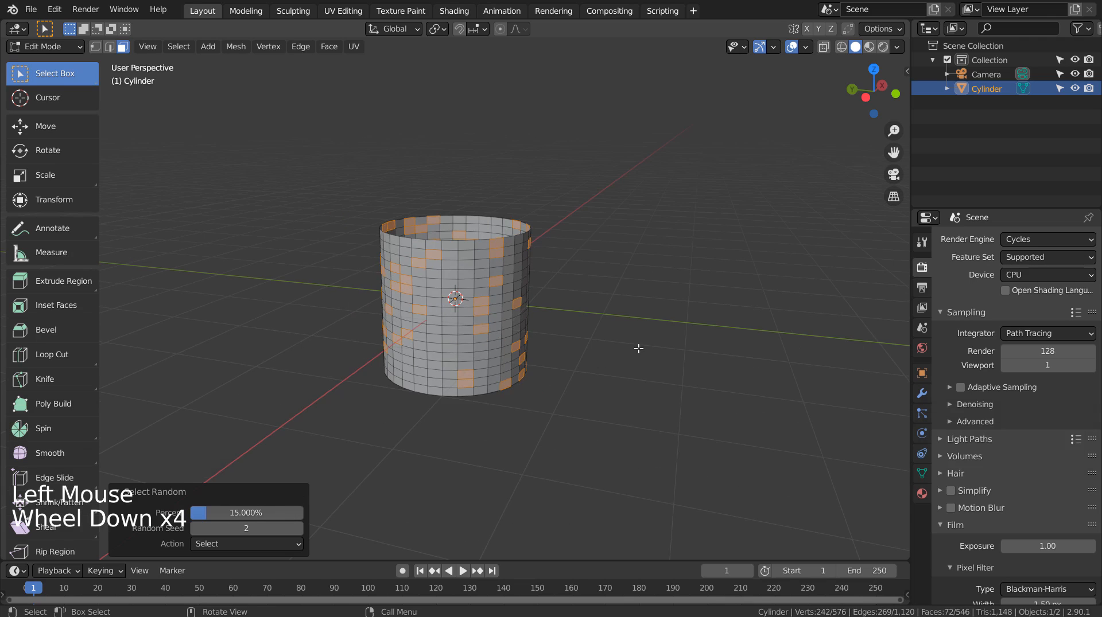
key("alt+e")
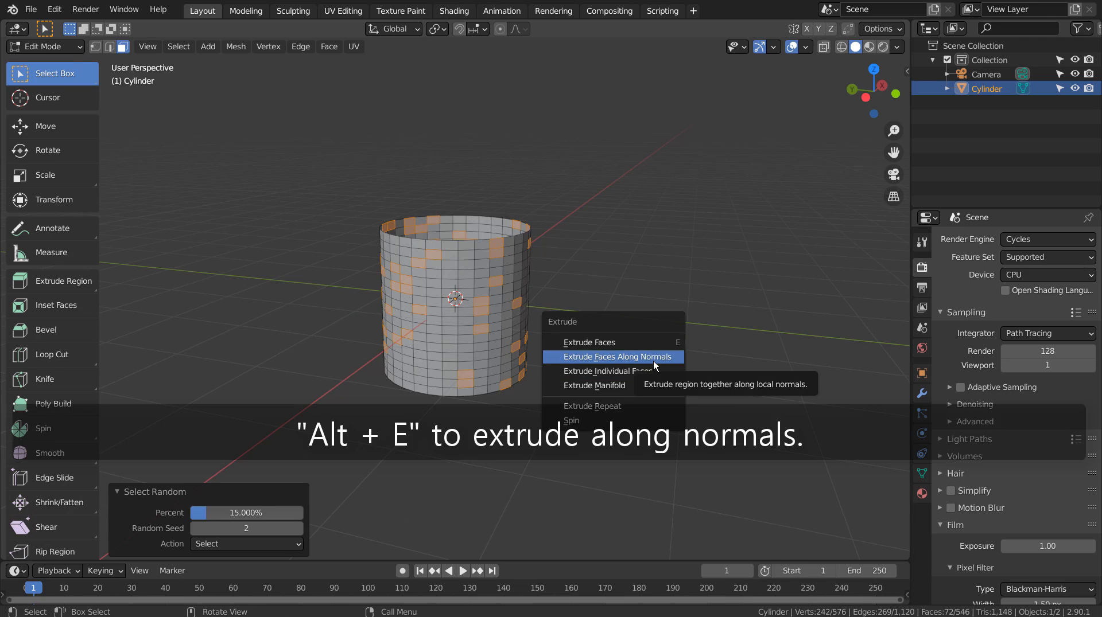
left_click(653, 360)
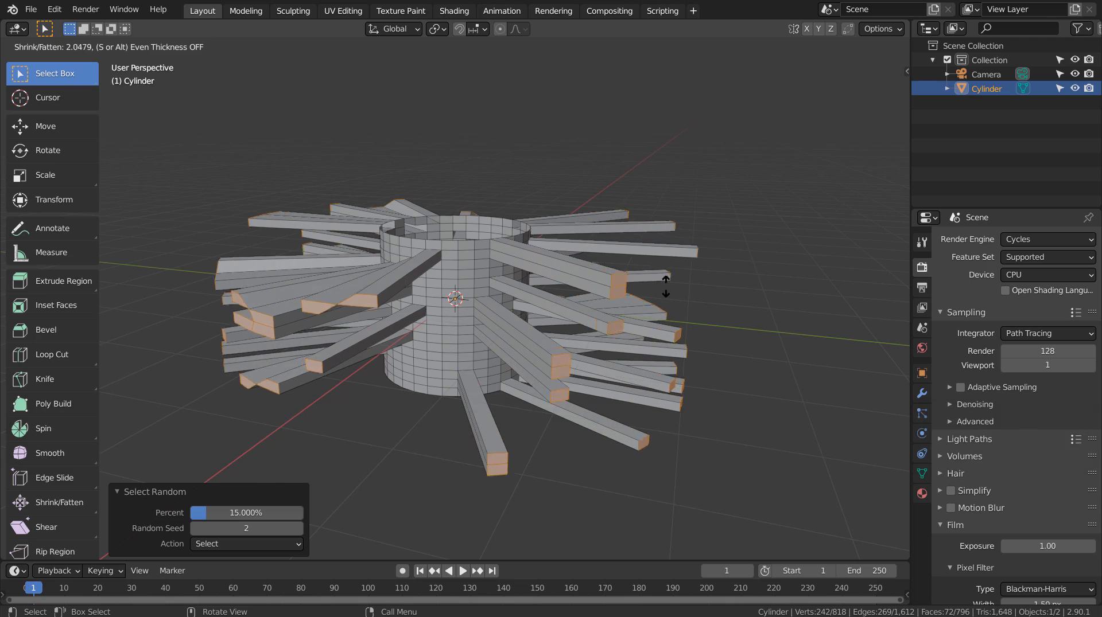
left_click(665, 279)
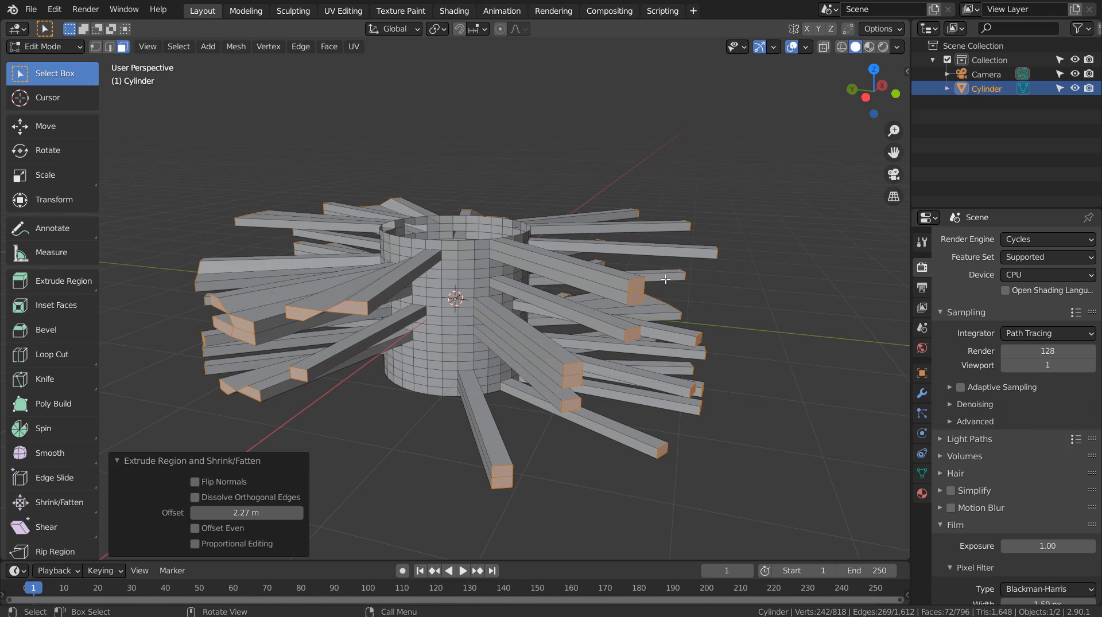
middle_click_drag(586, 386, 589, 436)
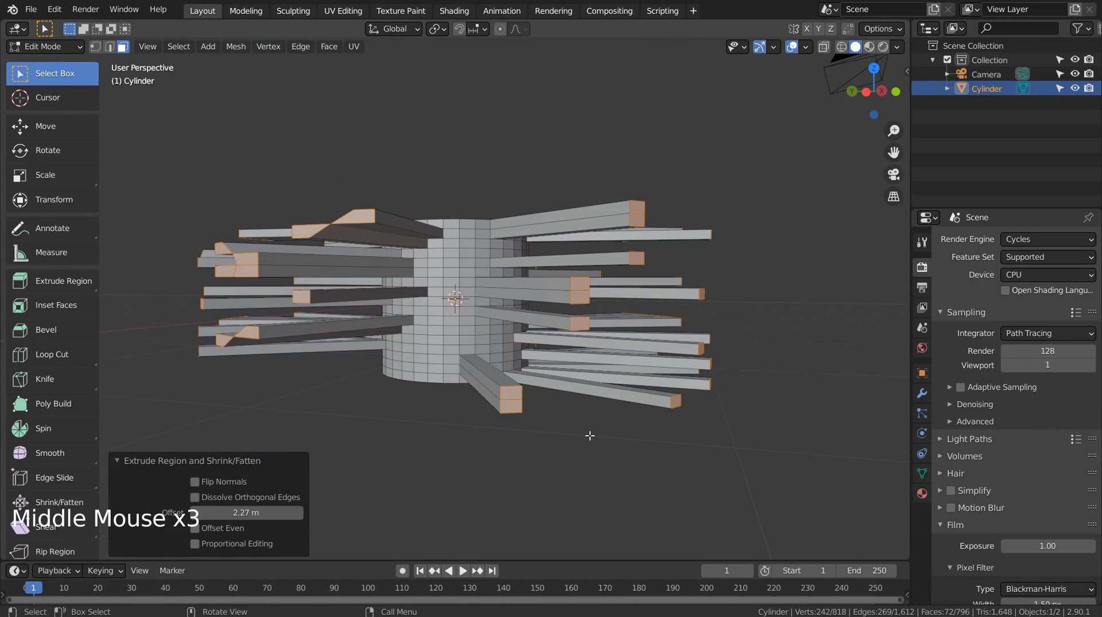
left_click(584, 430)
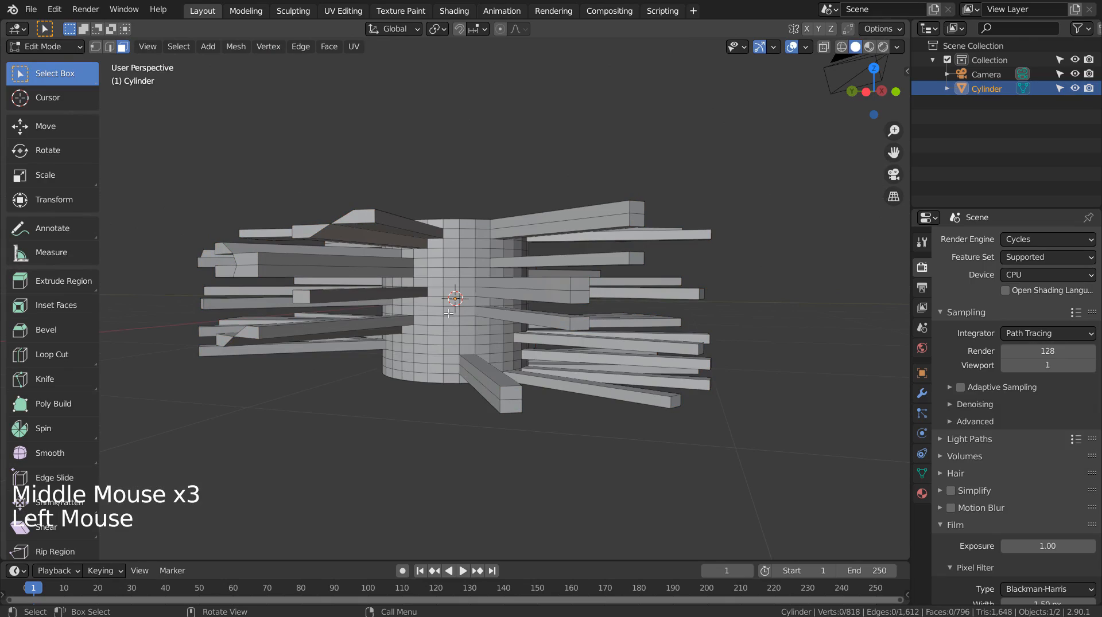
Try to select the edge loop around the cylinder's bottom rim, looking in from above.
middle_click_drag(449, 313, 514, 323)
scroll(514, 299, "up", 7)
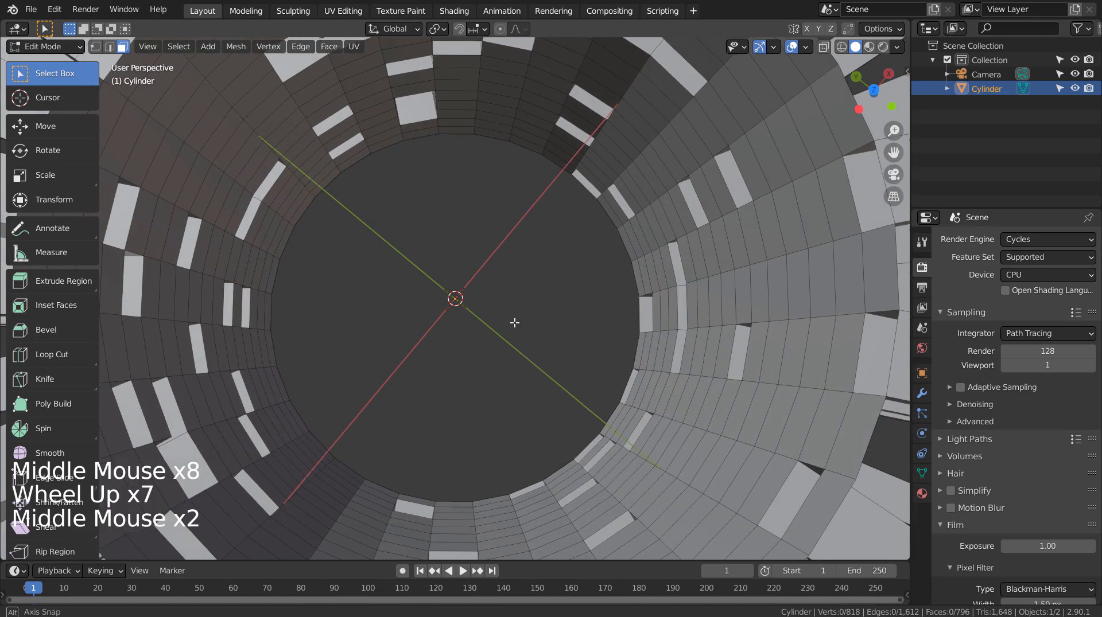
key("2")
left_click(610, 419, "alt")
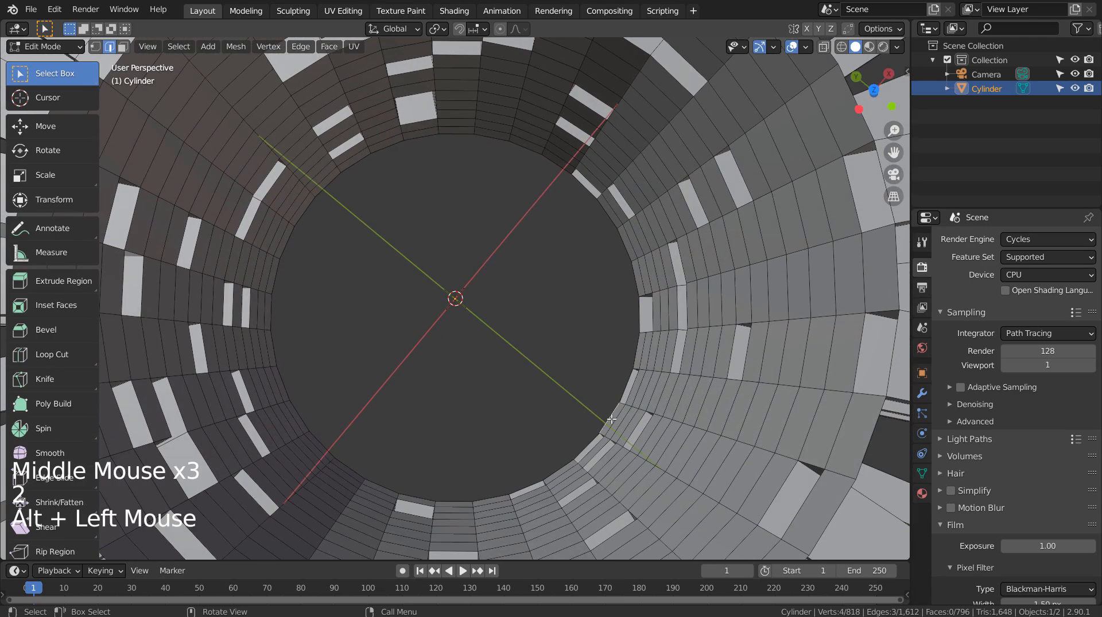
Box-select the cylinder's bottom row of vertices in front view with wireframe shading.
key("KP_1")
key("shift+z")
key("1")
left_click(263, 505)
key("b")
left_click_drag(264, 472, 668, 503)
key("s")
left_click(603, 499)
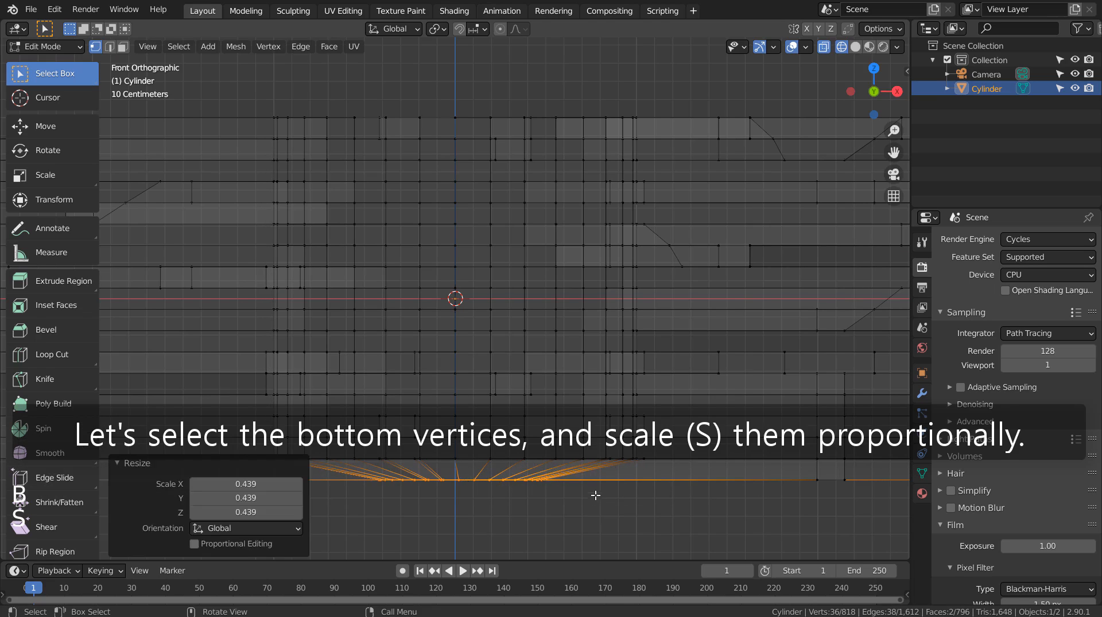
key("ctrl+z")
Enable proportional editing and scale the bottom vertices to about 0.07 with a proportional size of about 2.59.
left_click(500, 29)
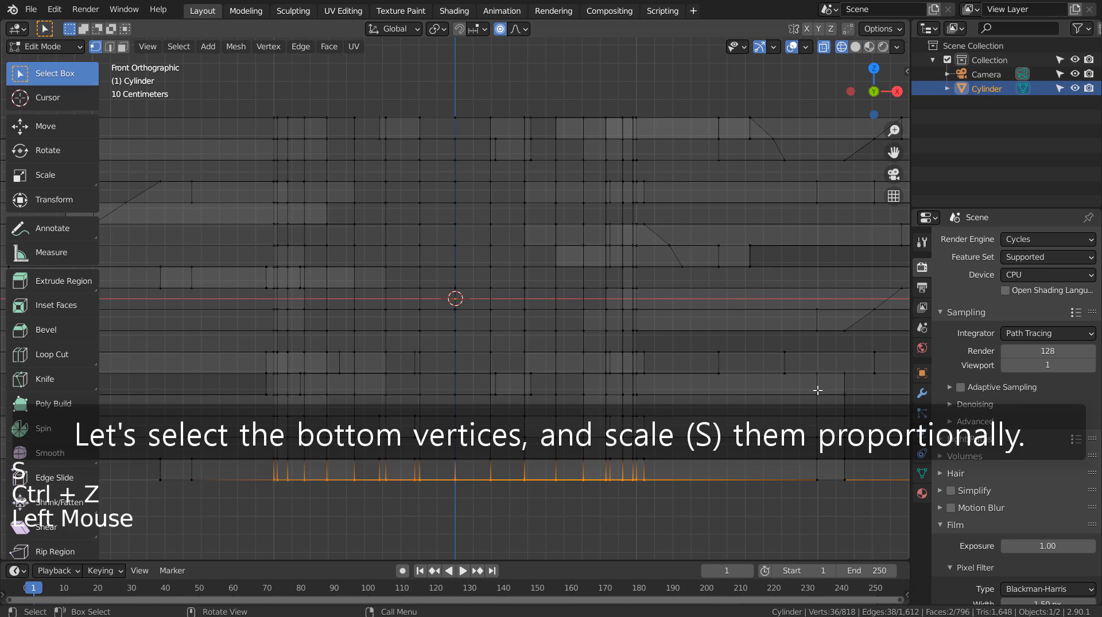
key("s")
scroll(754, 406, "down", 10)
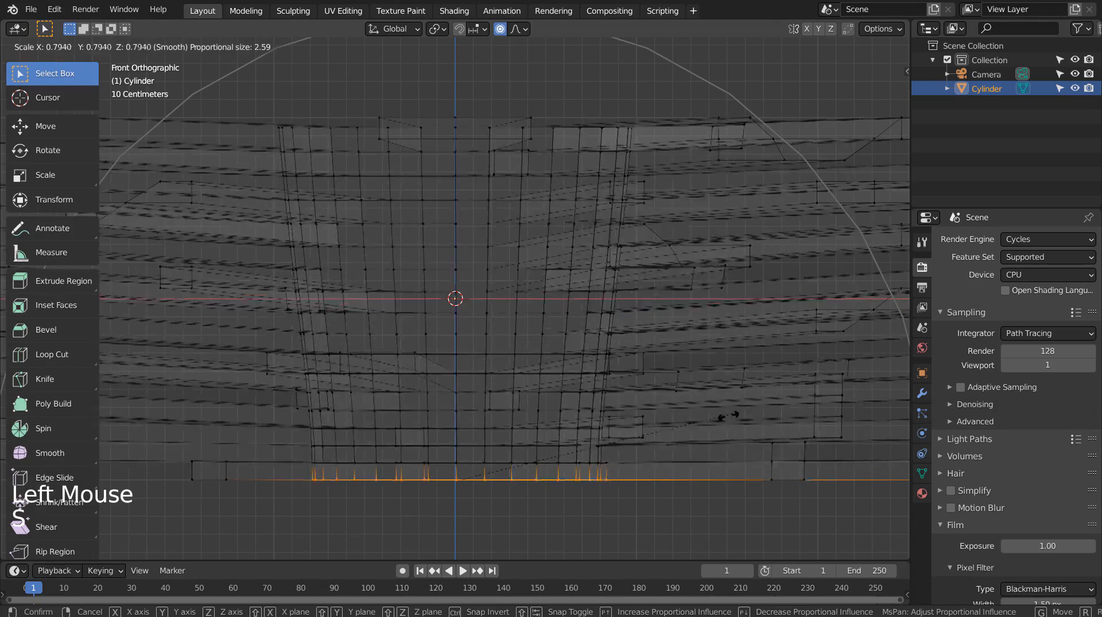
scroll(516, 485, "down", 8)
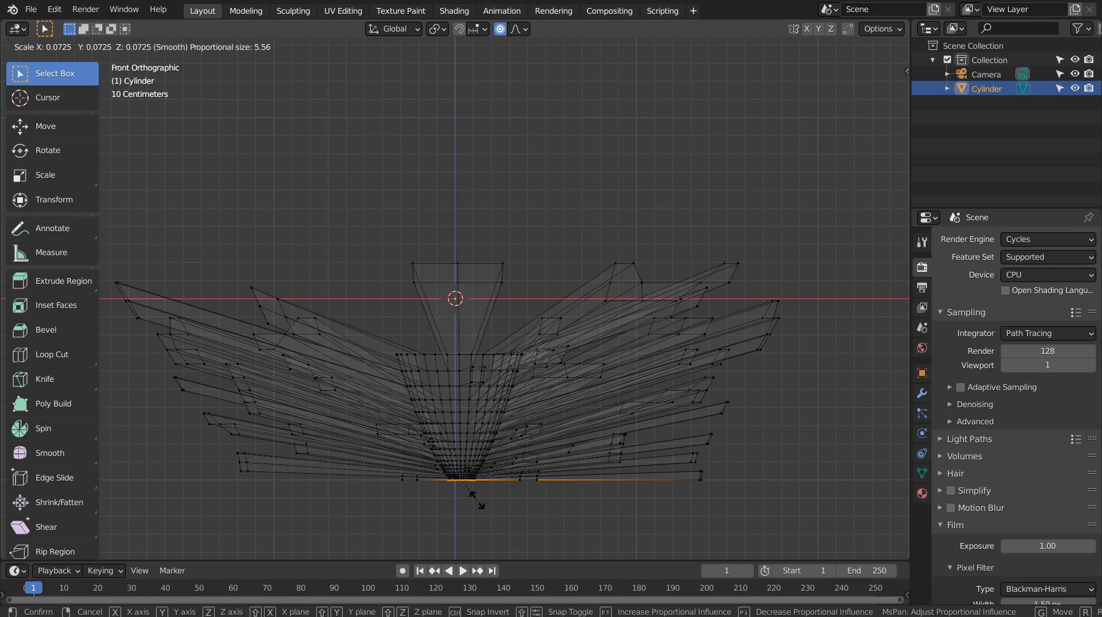
scroll(478, 501, "down", 5)
scroll(477, 500, "up", 12)
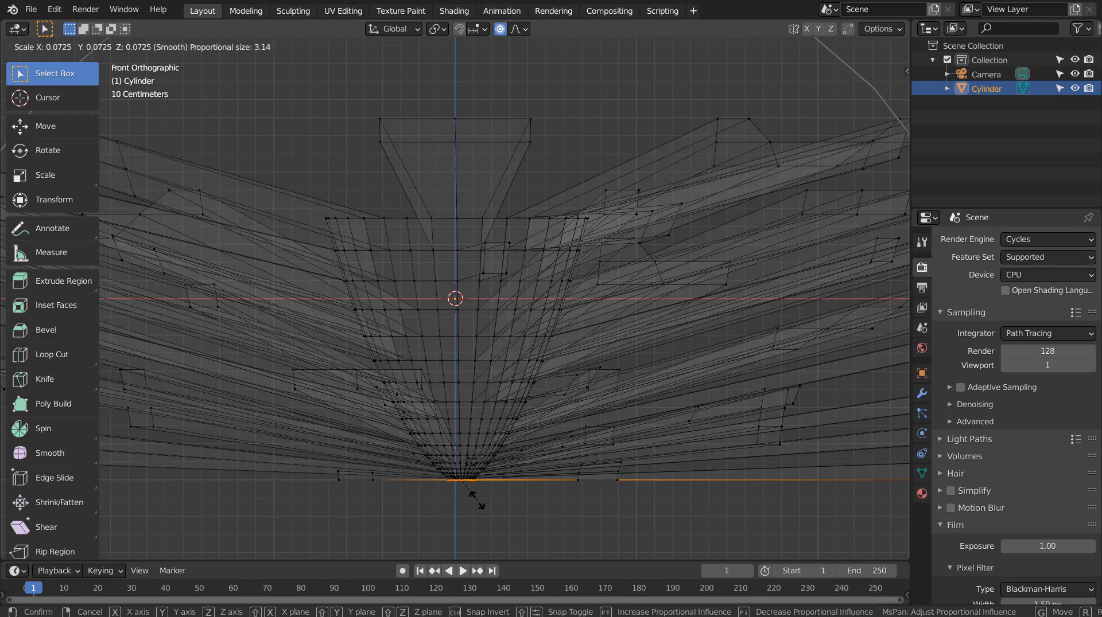
scroll(477, 499, "down", 3)
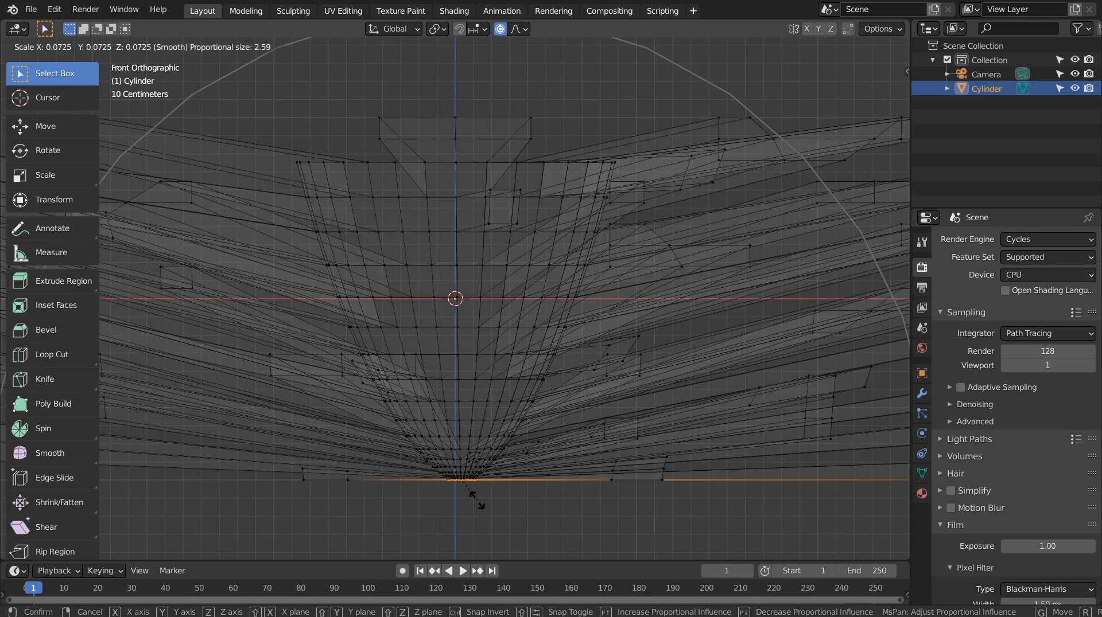
left_click(477, 499)
Switch back to solid shading and examine the tapered shape in Object Mode, returning to Edit Mode.
mouse_move(608, 433)
middle_mouse_down()
mouse_move(615, 386)
mouse_move(635, 429)
mouse_move(655, 398)
mouse_move(563, 136)
mouse_move(697, 201)
mouse_move(696, 338)
middle_mouse_up()
key("shift+z")
scroll(676, 299, "down", 4)
scroll(676, 299, "down", 4)
key("Tab")
middle_click_drag(676, 299, 697, 238)
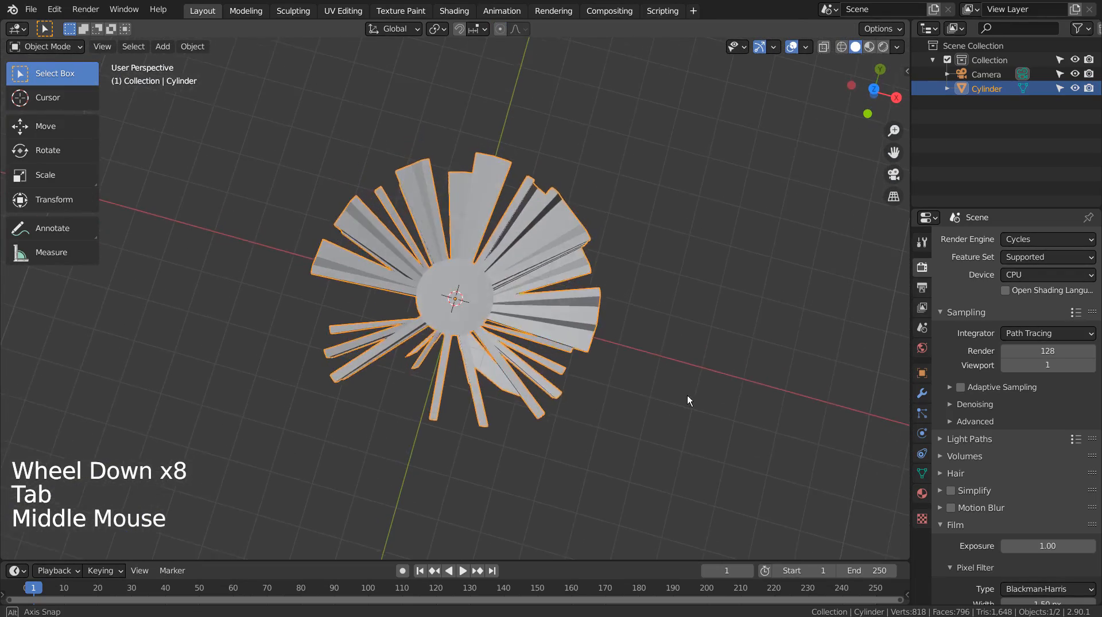
key("Tab")
Try to select the edge loop around the funnel's top rim in edge mode.
scroll(618, 327, "up", 6)
key("2")
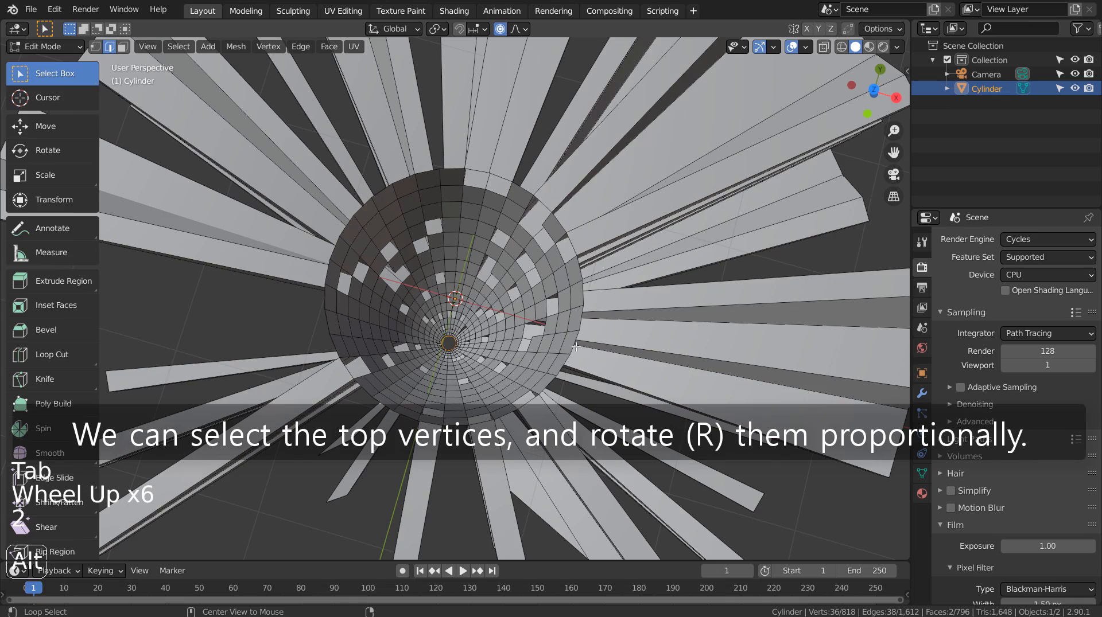
left_click(575, 346, "alt")
scroll(575, 347, "down", 1, "alt")
scroll(575, 346, "up", 1)
scroll(576, 346, "down", 1)
middle_click_drag(575, 347, 595, 231)
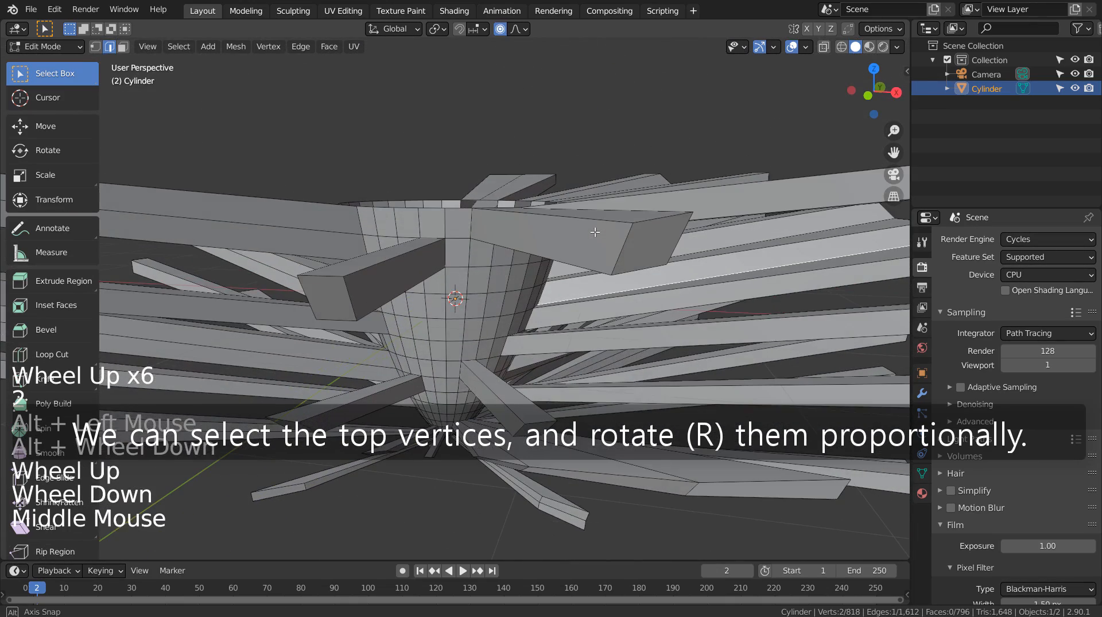
Box-select the funnel's top rim vertices in vertex mode, using front view and wireframe shading.
key("1")
key("KP_1")
key("shift+z")
key("b")
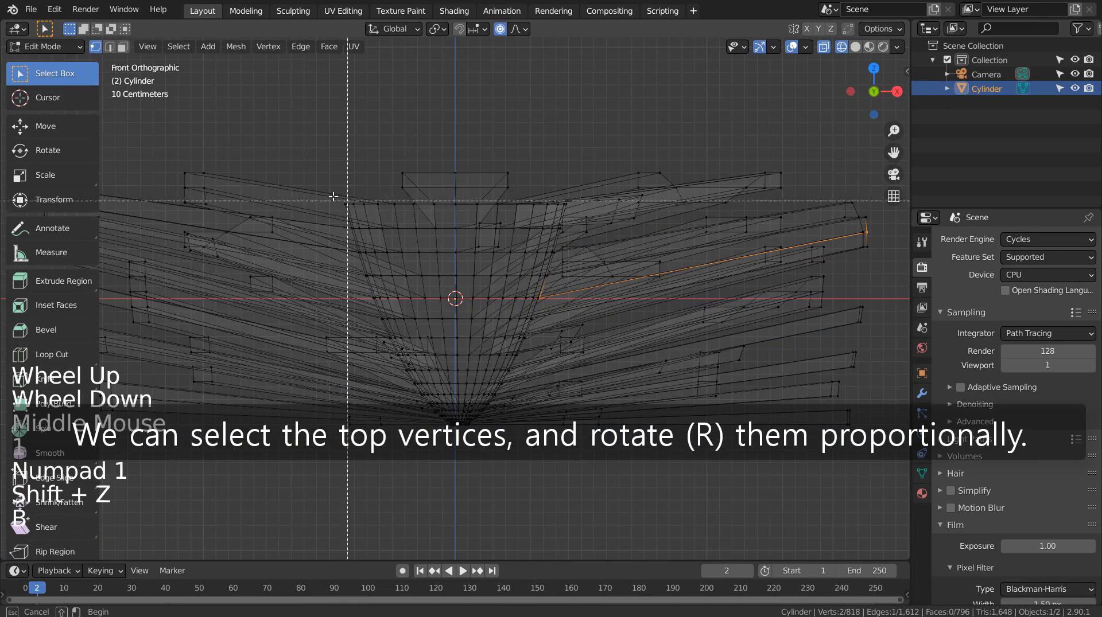
left_click_drag(588, 217, 588, 217)
Rotate the top rim vertices proportionally in top view by about 300° with proportional size about 8.14, and return to solid-shaded Object Mode.
key("KP_7")
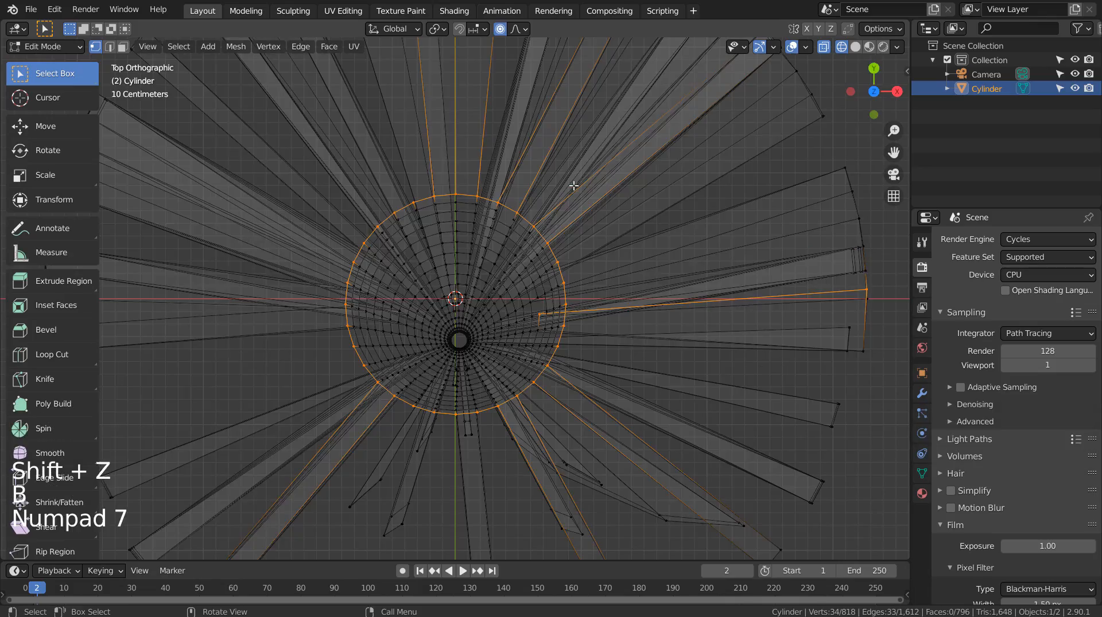
key("r")
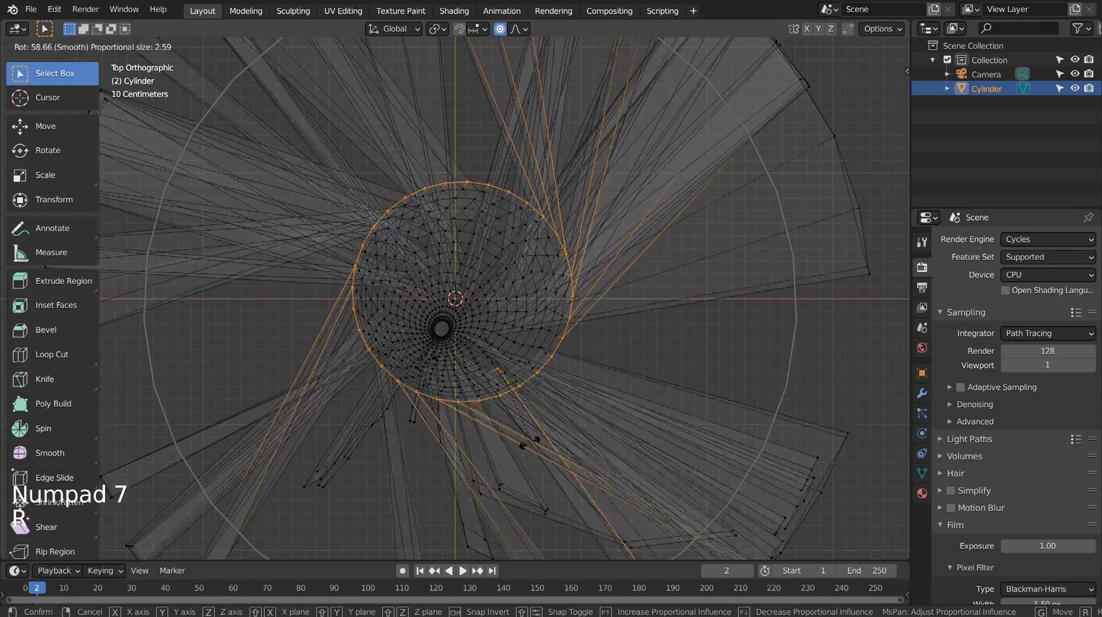
scroll(404, 467, "down", 4)
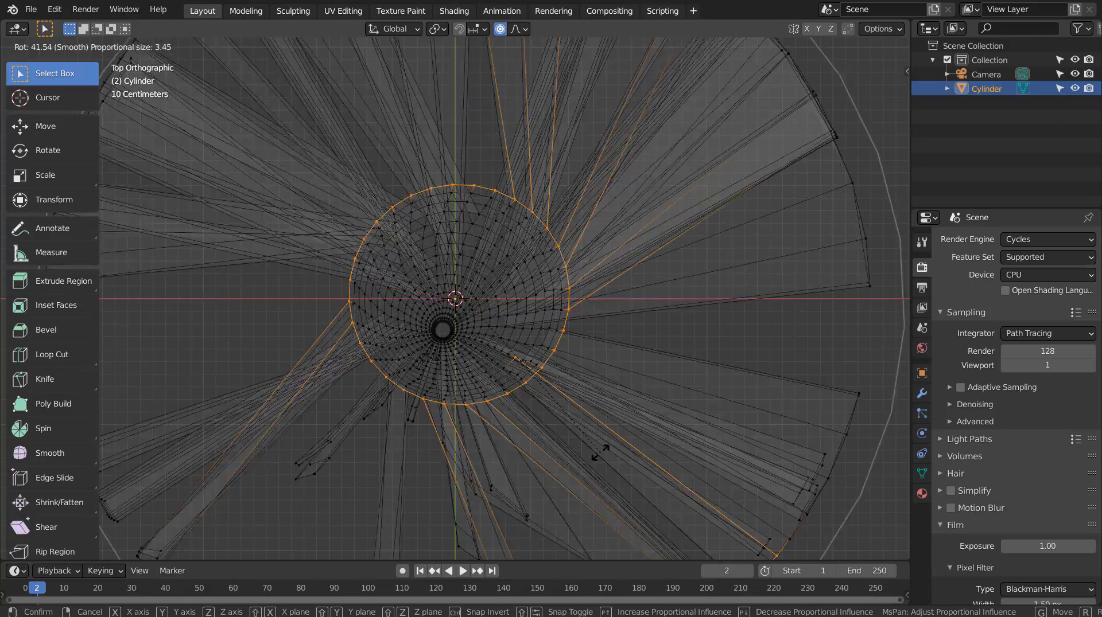
scroll(600, 452, "down", 8)
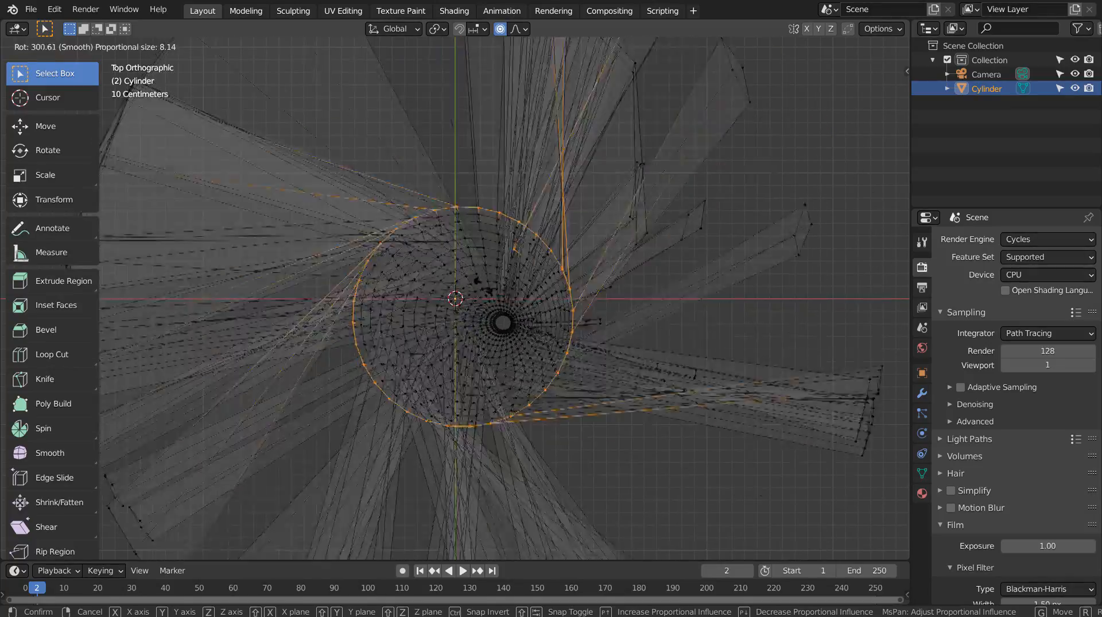
left_click(509, 148)
key("Tab")
mouse_move(675, 282)
middle_mouse_down()
mouse_move(768, 271)
mouse_move(772, 333)
mouse_move(735, 249)
mouse_move(642, 286)
mouse_move(728, 346)
mouse_move(736, 397)
mouse_move(758, 359)
mouse_move(553, 279)
middle_mouse_up()
key("shift+z")
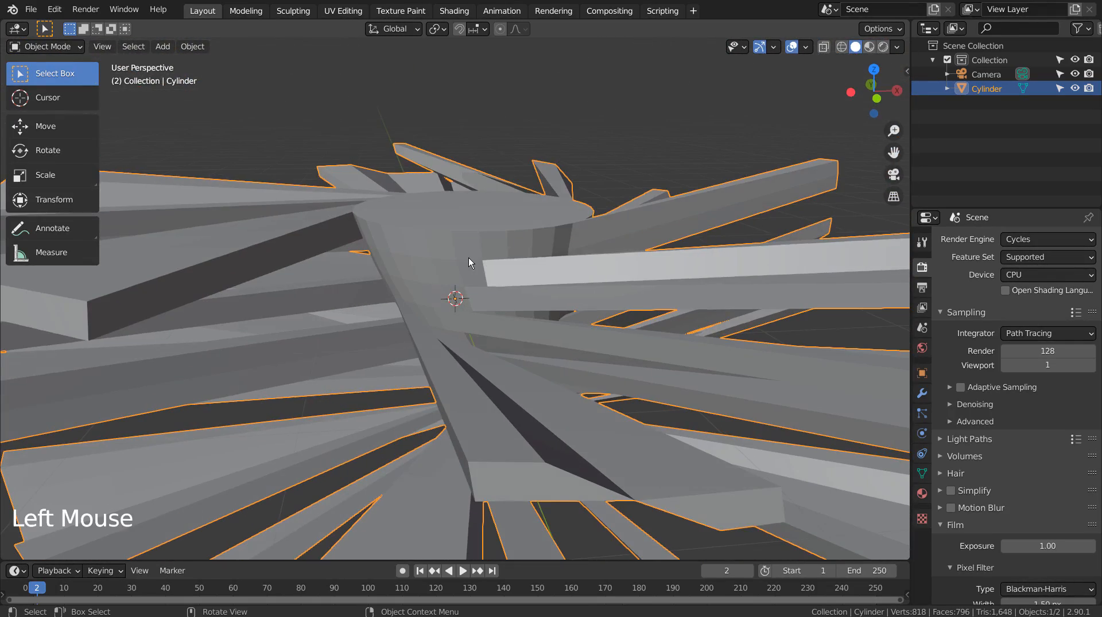
Try a level 1 subdivision surface on the twisted cylinder and undo it.
key("ctrl+1")
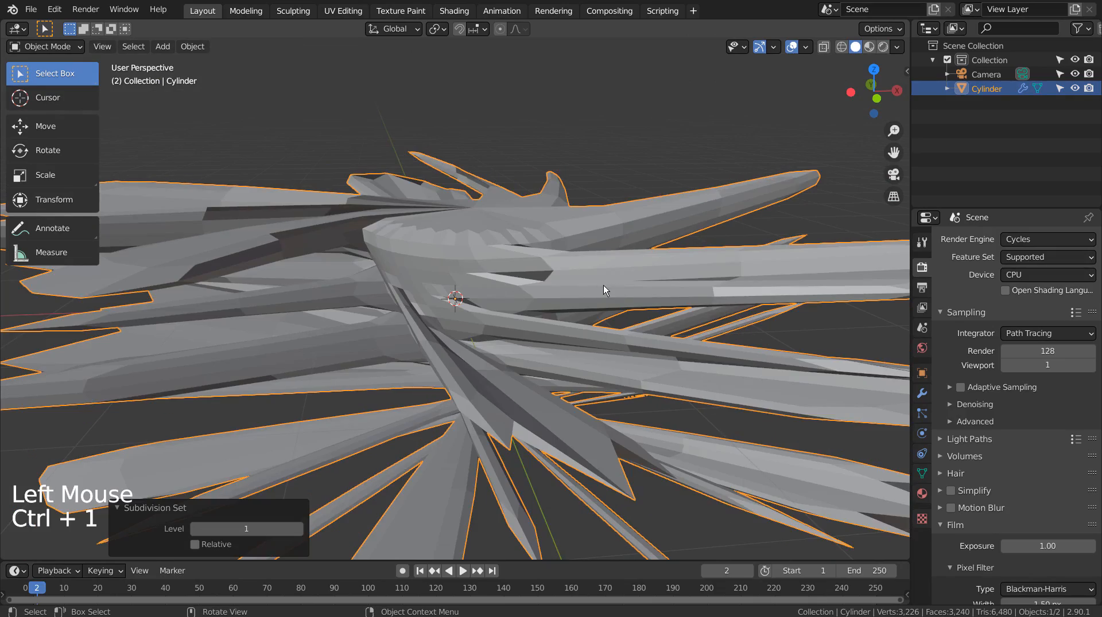
middle_click_drag(602, 290, 480, 378)
key("ctrl+z")
left_click(500, 256)
scroll(515, 266, "down", 6)
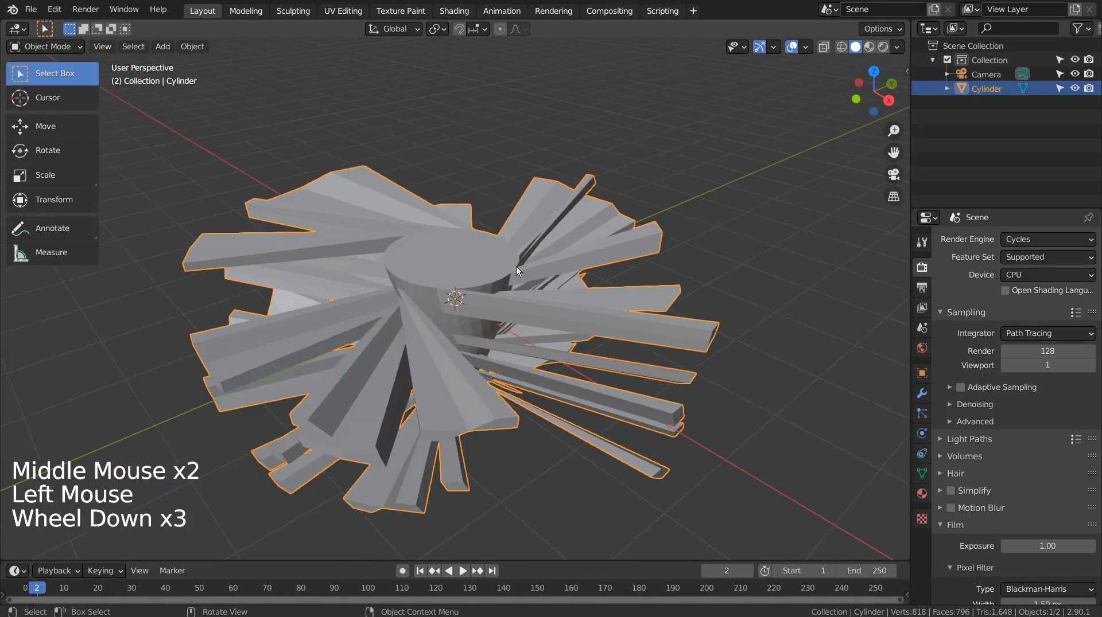
middle_click_drag(515, 266, 607, 370)
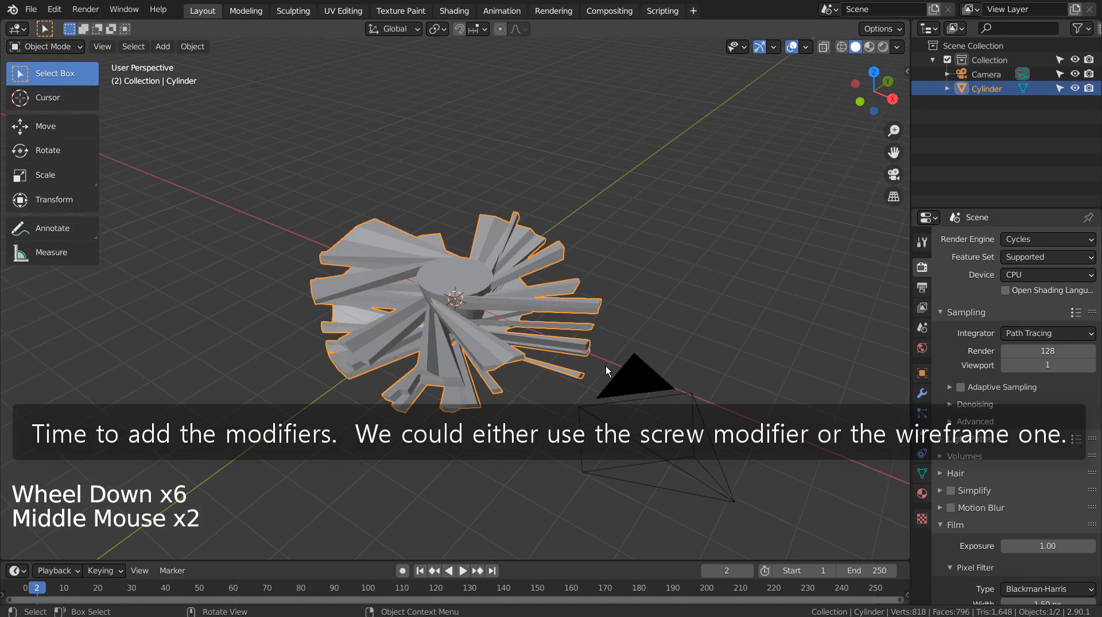
Try a Screw modifier on the cylinder with its angle set to 5°.
left_click(922, 393)
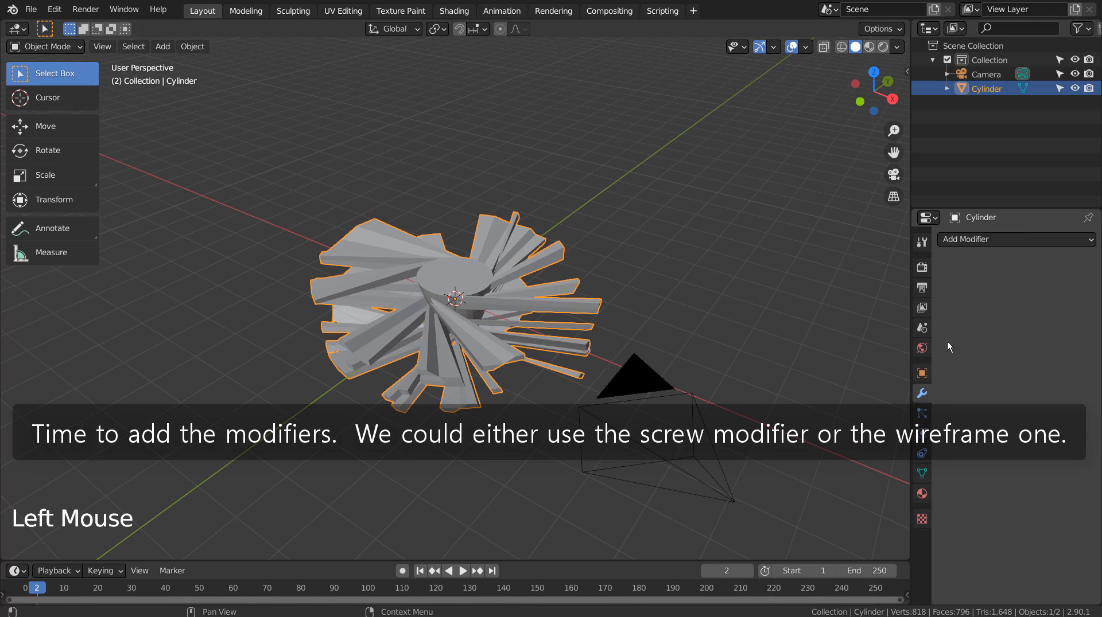
left_click(986, 239)
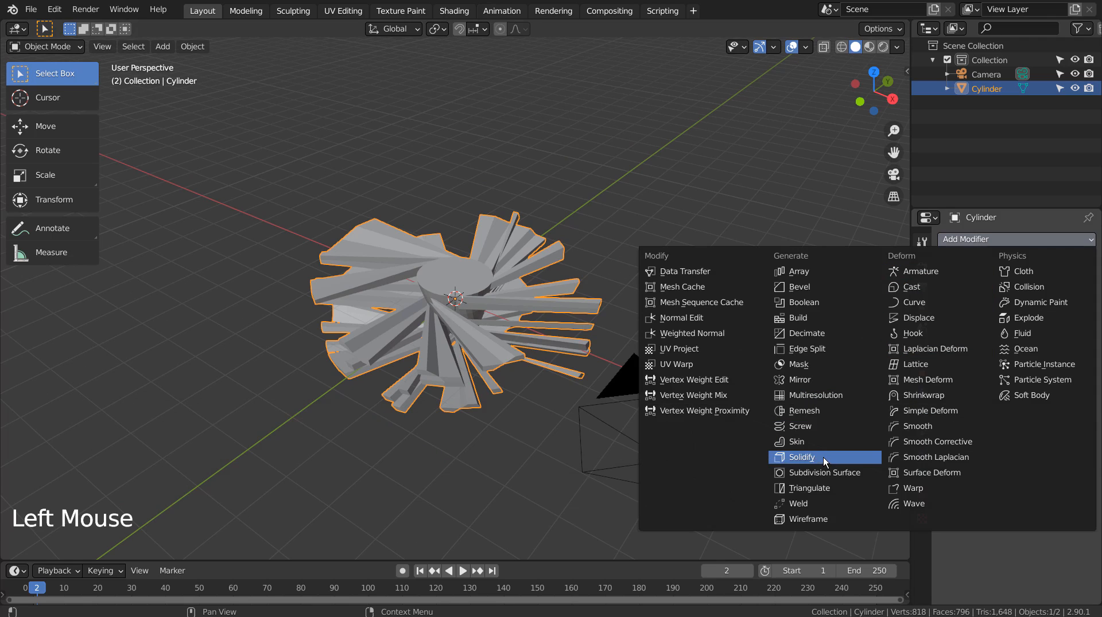
left_click(823, 426)
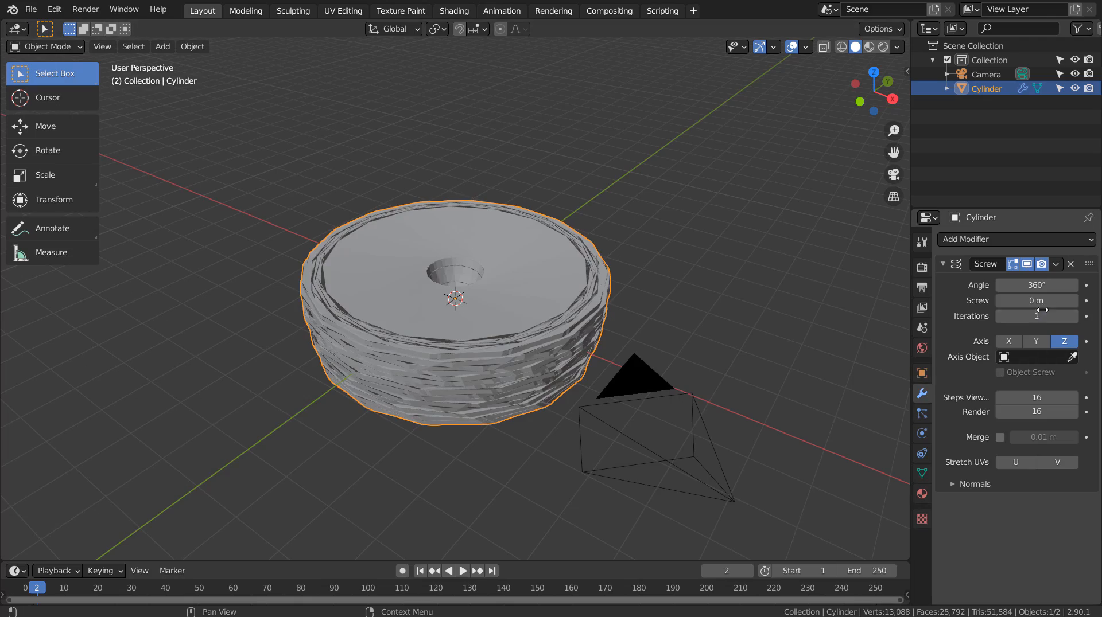
type("5")
key("Return")
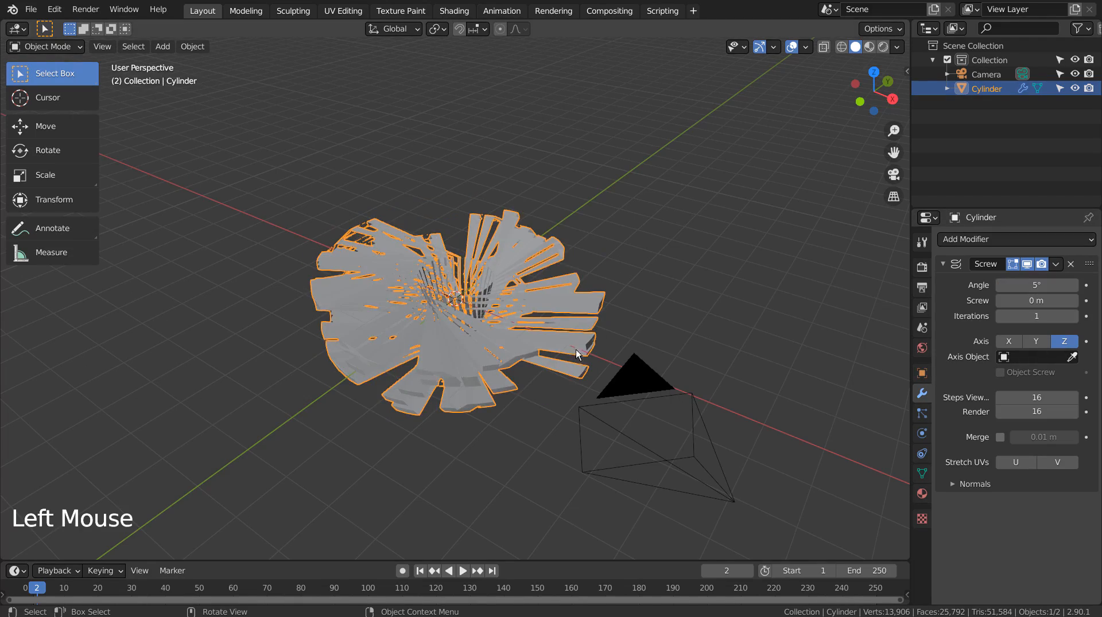
Adjust the Screw modifier's angle, examine the shape up close, and remove the modifier from the cylinder.
scroll(576, 350, "up", 6)
middle_click_drag(567, 380, 588, 336)
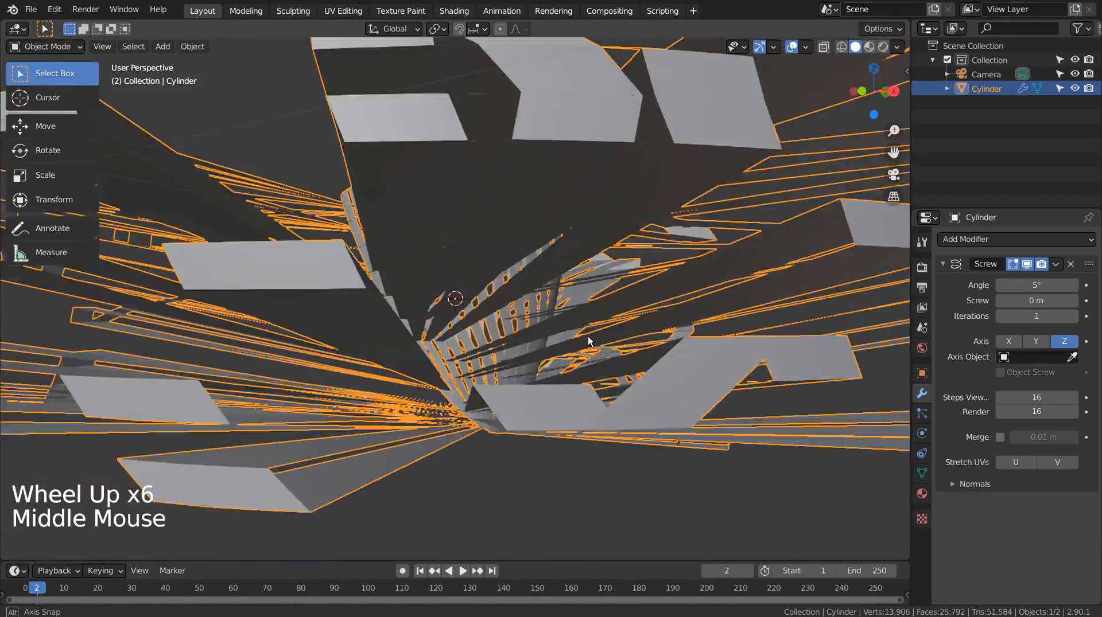
left_click_drag(1036, 285, 1027, 285)
middle_click_drag(821, 333, 703, 406)
left_click(1070, 264)
middle_click_drag(677, 367, 642, 390)
scroll(642, 390, "down", 3)
mouse_move(642, 379)
middle_mouse_down()
mouse_move(633, 405)
mouse_move(641, 385)
middle_mouse_up()
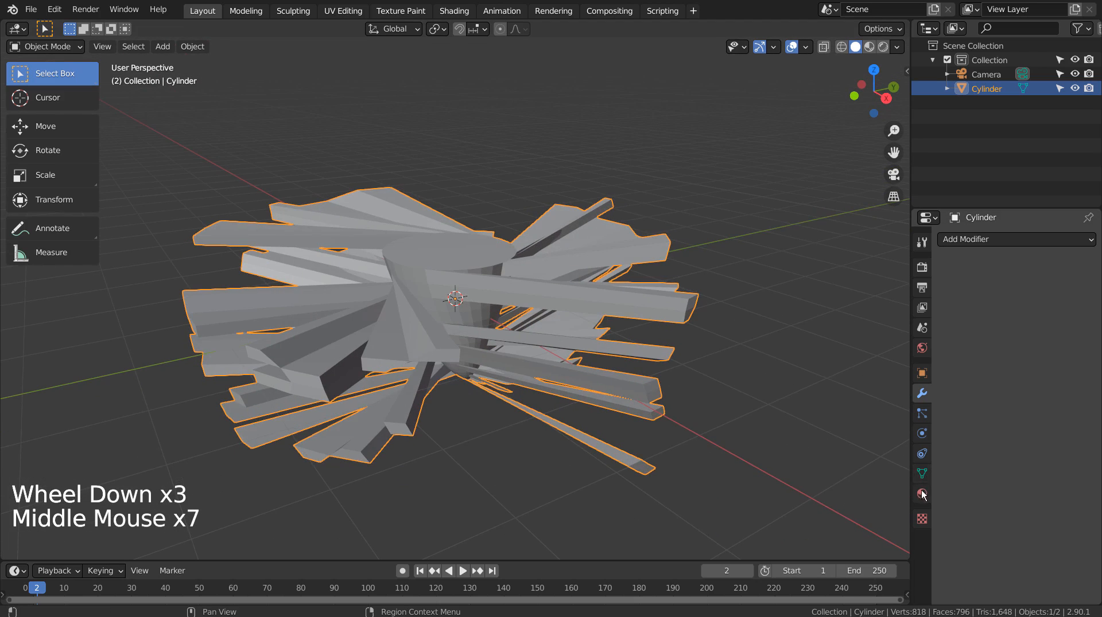
Add a Wireframe modifier to the cylinder and examine the resulting strut structure up close.
left_click(966, 239)
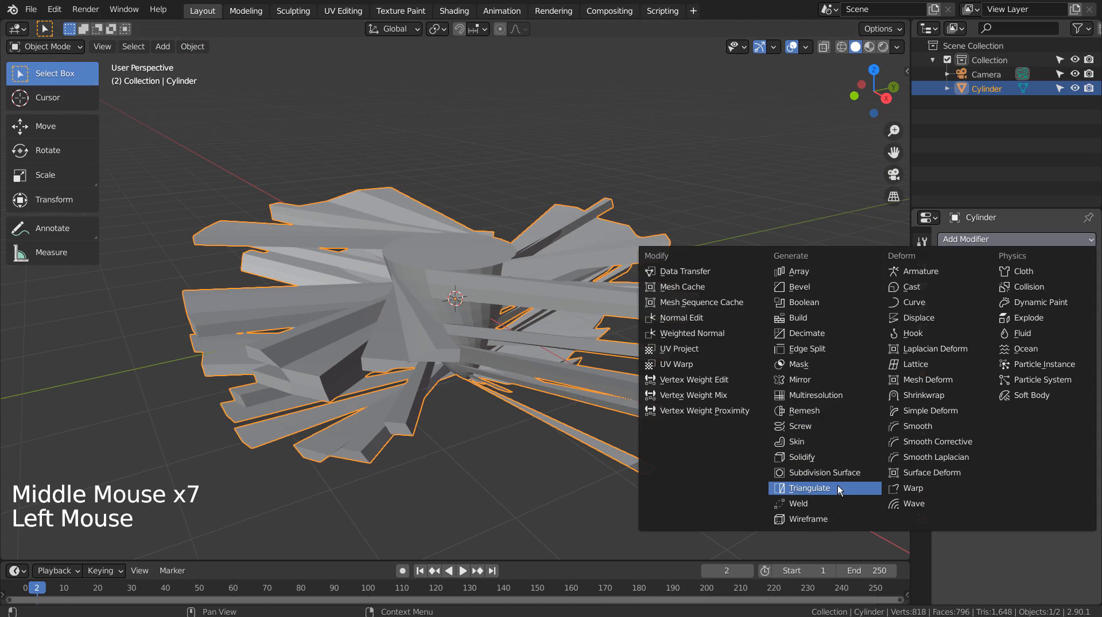
left_click(836, 515)
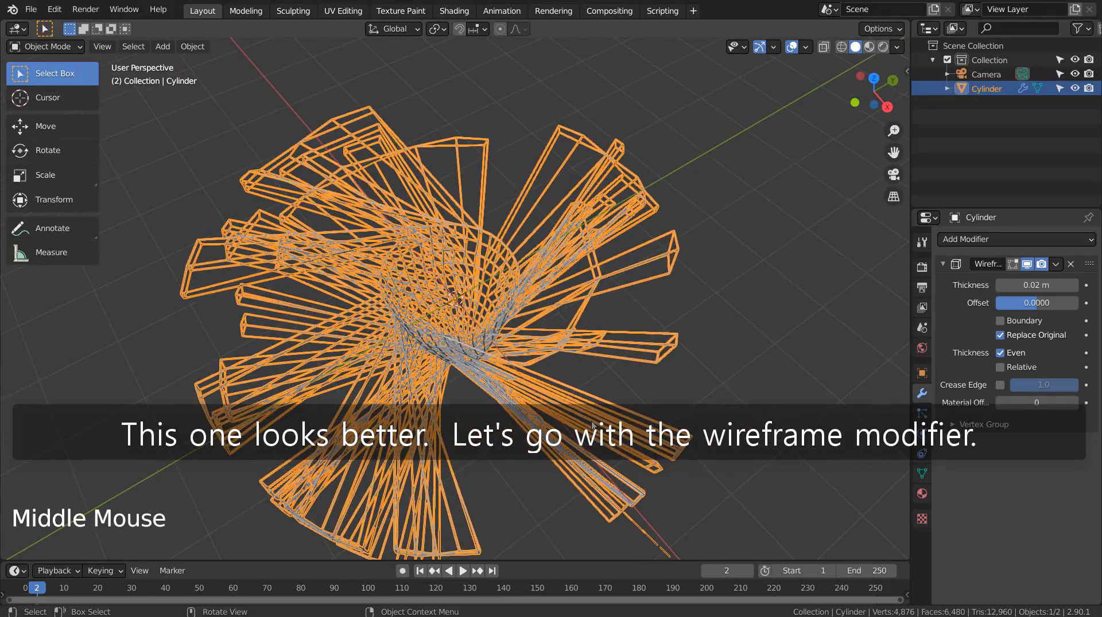
scroll(621, 395, "up", 6)
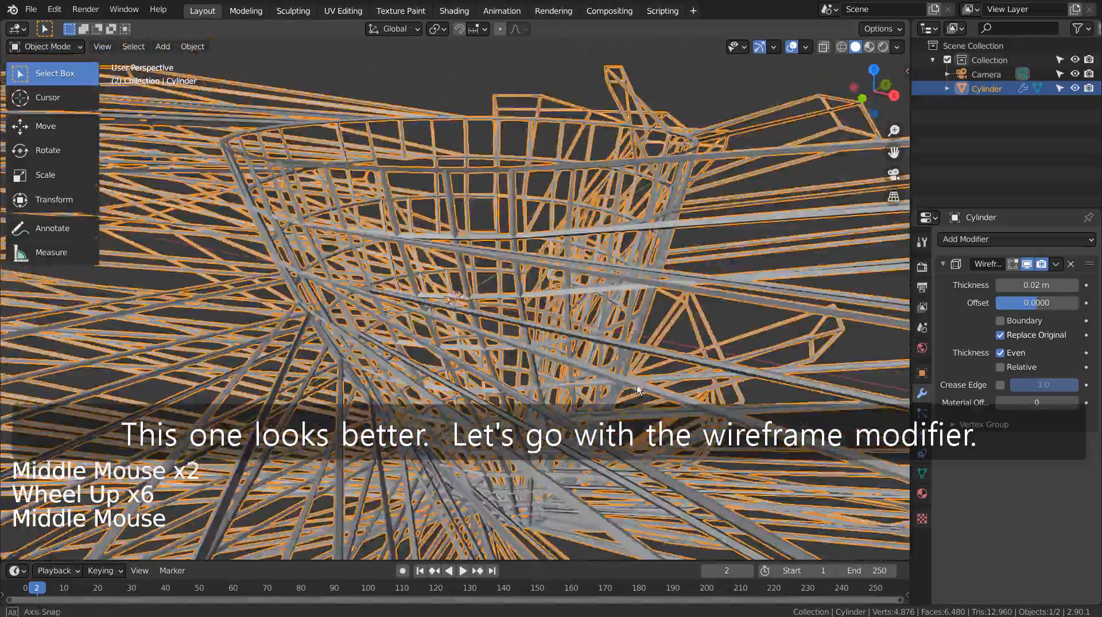
scroll(642, 435, "up", 2)
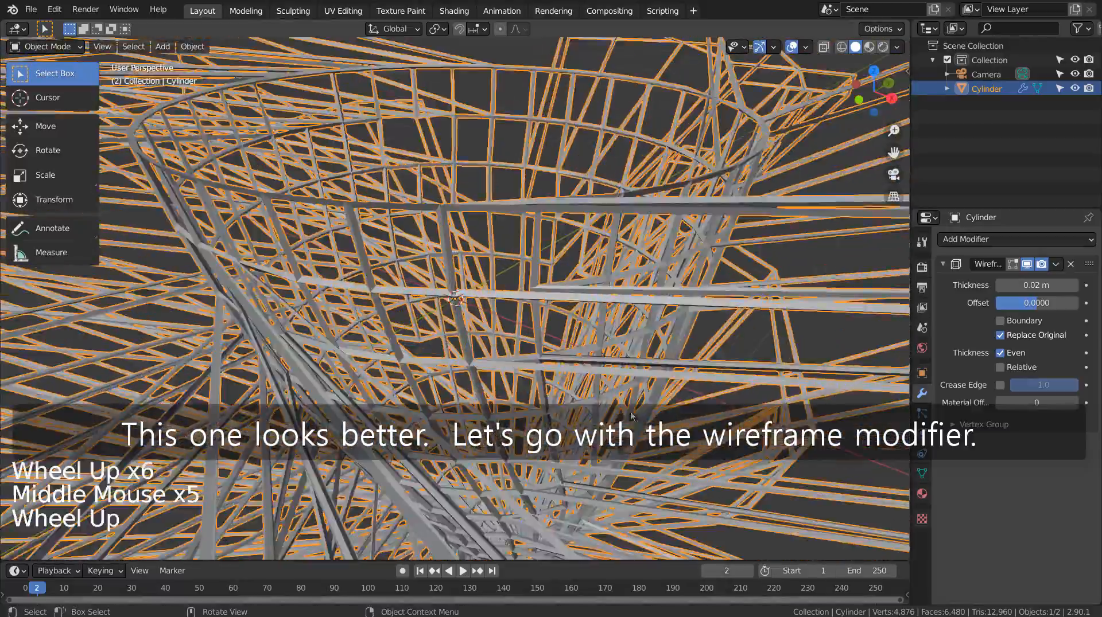